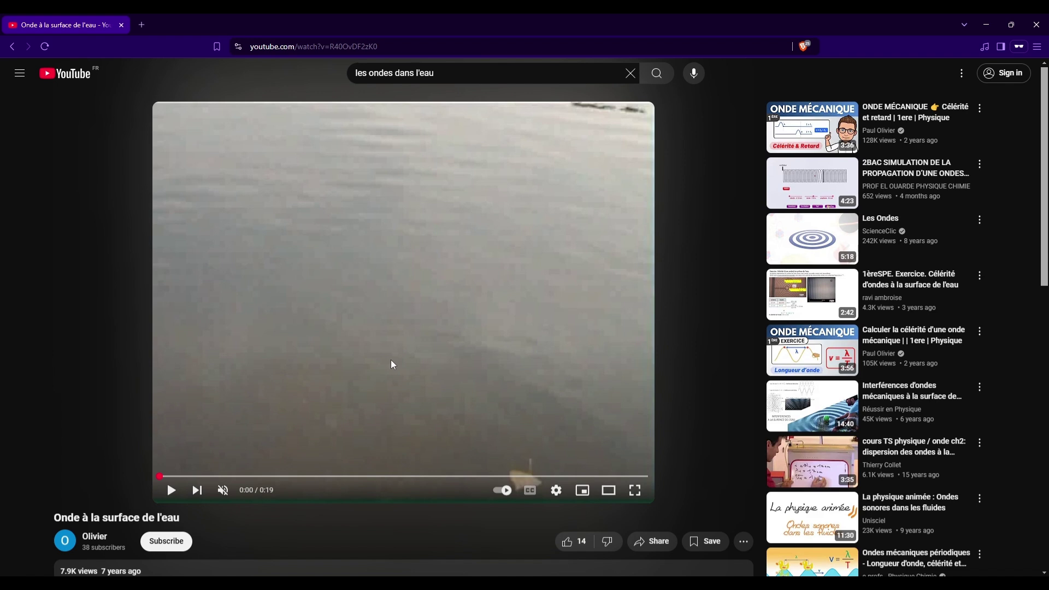
Start playing the 'Onde à la surface de l'eau' water-wave video
left_click(448, 337)
Play the ripple video in short bursts, pause at 0:11, then switch to the Gold chart
left_click(468, 306)
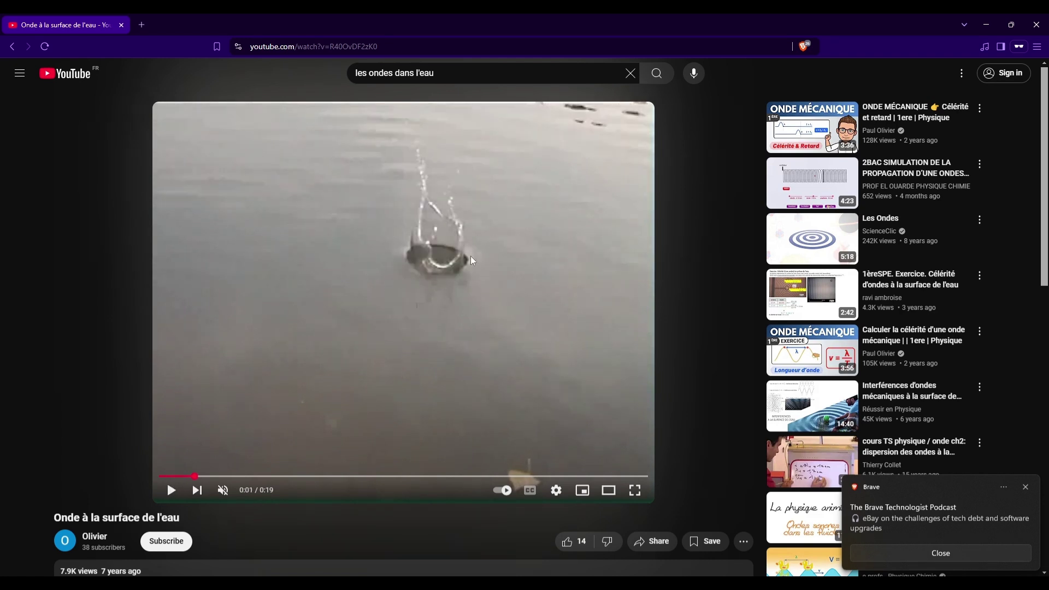
left_click(415, 298)
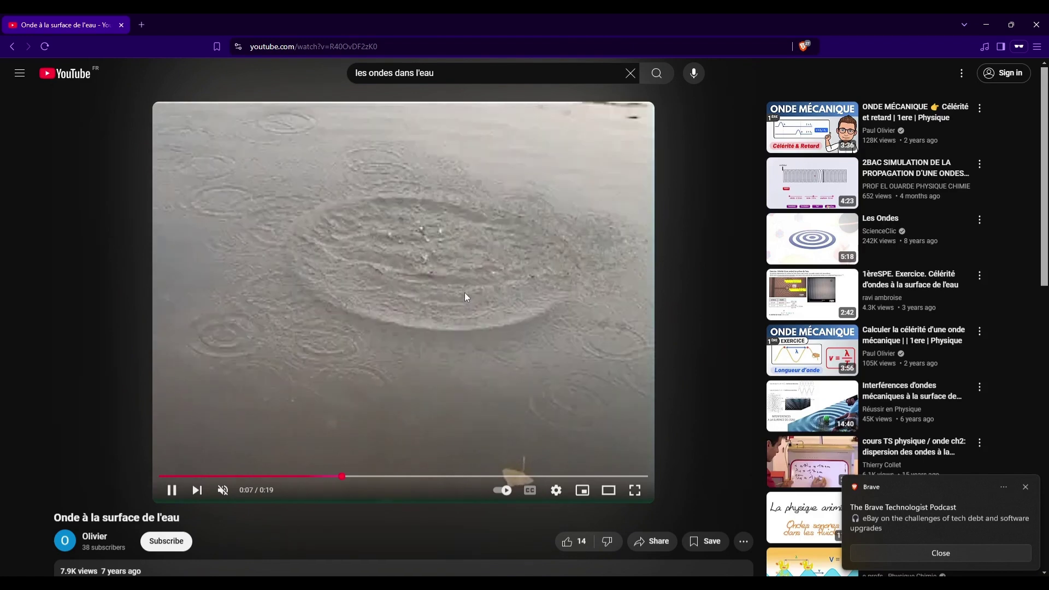
left_click(551, 275)
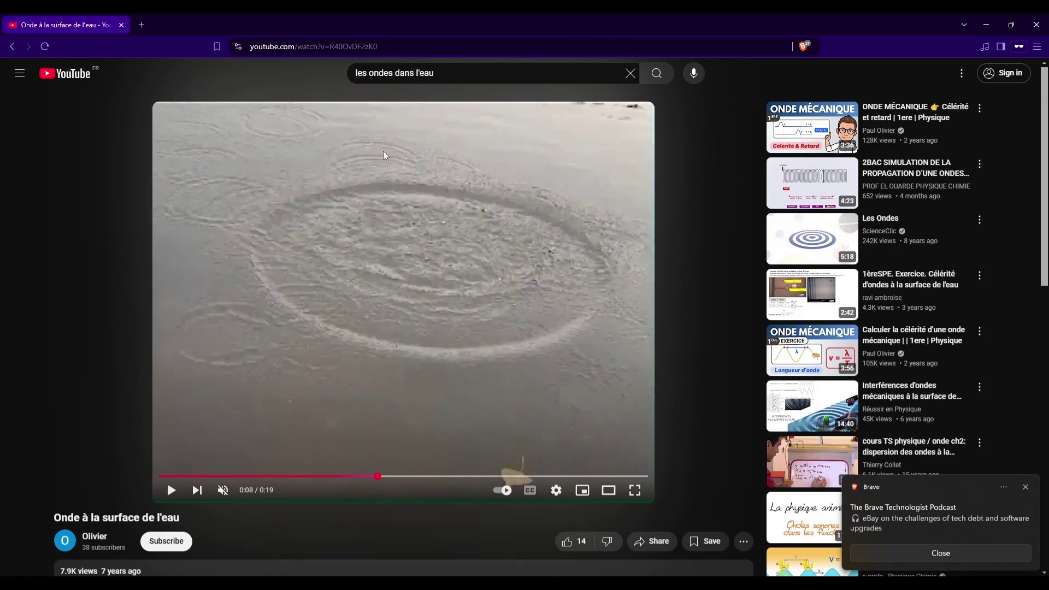
left_click(431, 345)
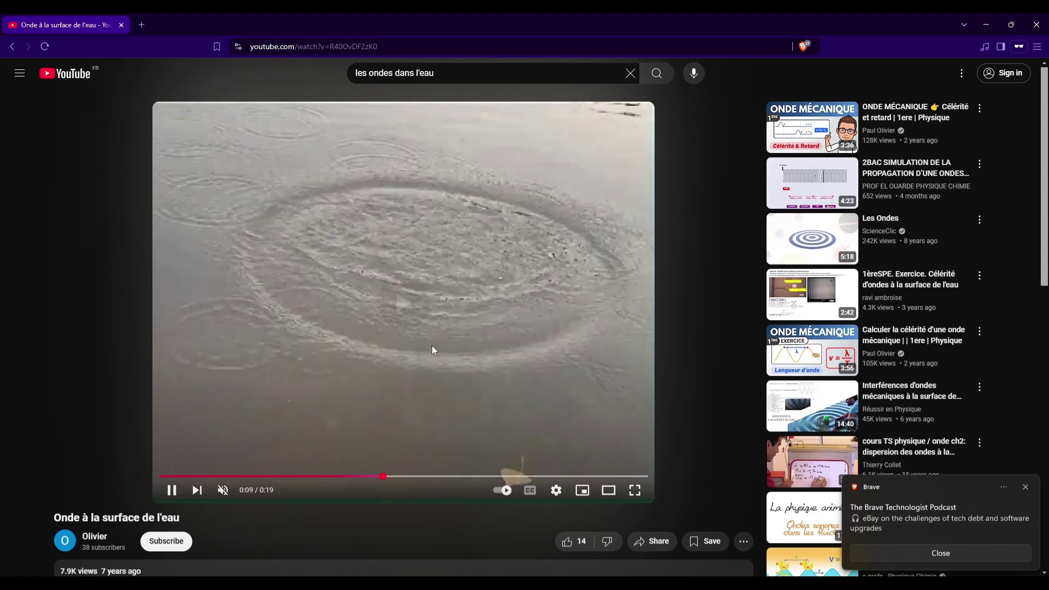
left_click(446, 332)
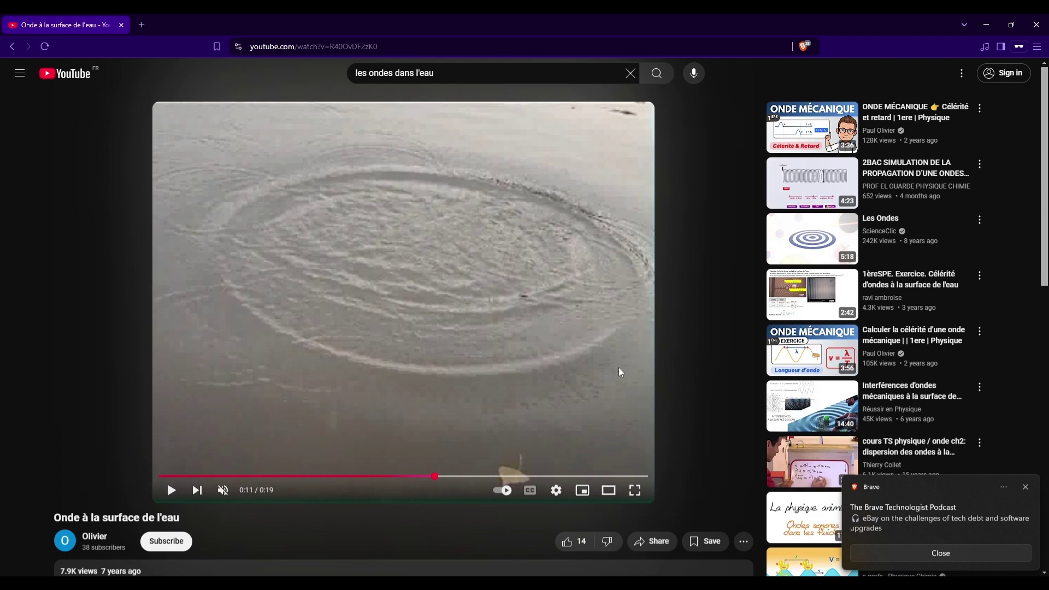
key("alt+Tab")
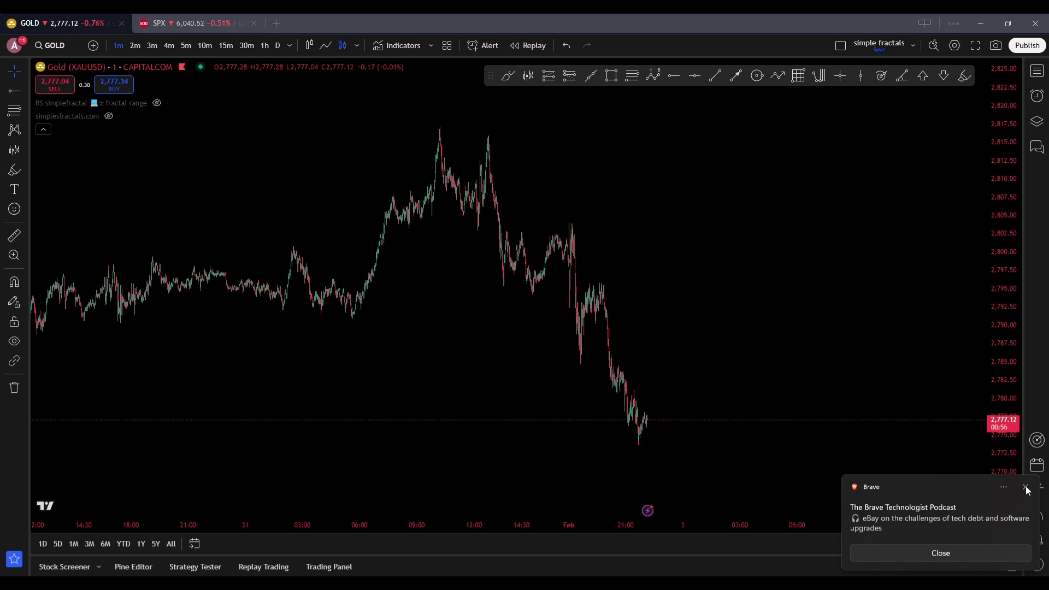
Place a red horizontal support line at 2,774.66 under the latest low and pan back through history
left_click(695, 75)
left_click(683, 129)
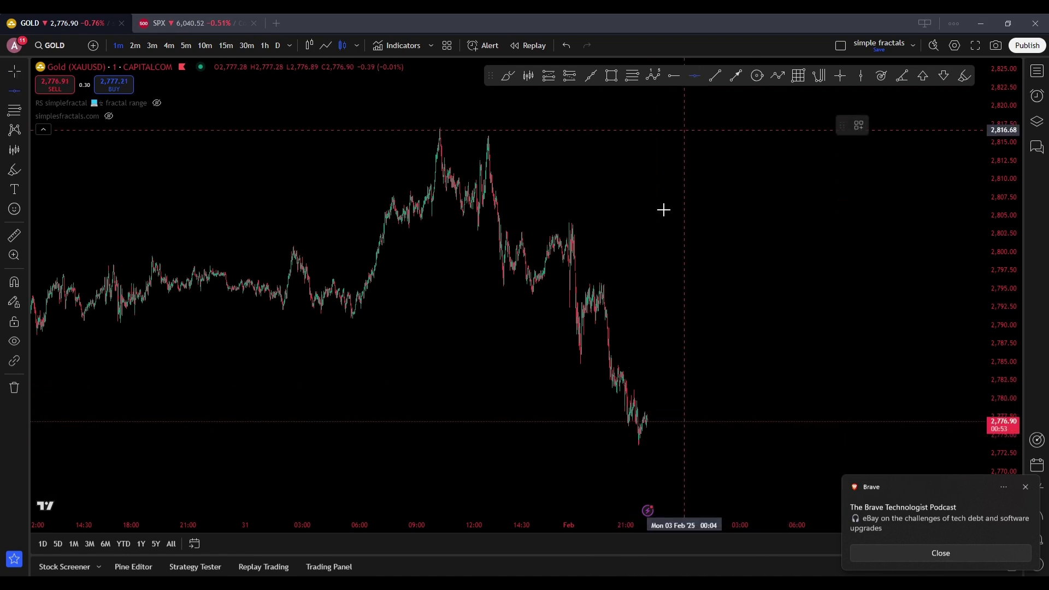
left_click(638, 438)
left_click_drag(724, 375, 682, 359)
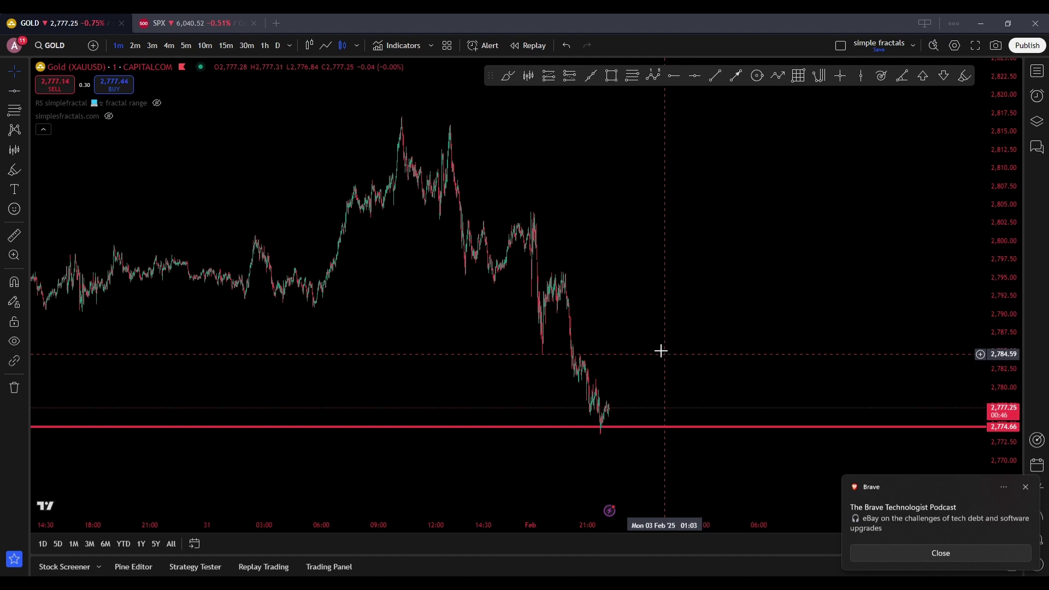
scroll(700, 281, "up", 2)
left_click_drag(758, 278, 860, 278)
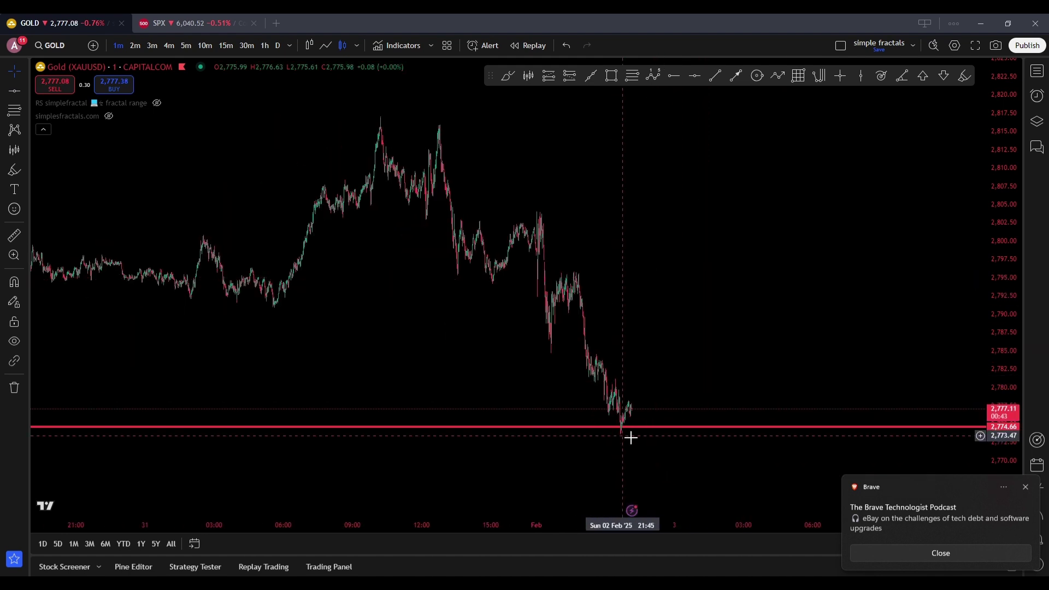
scroll(820, 246, "up", 1)
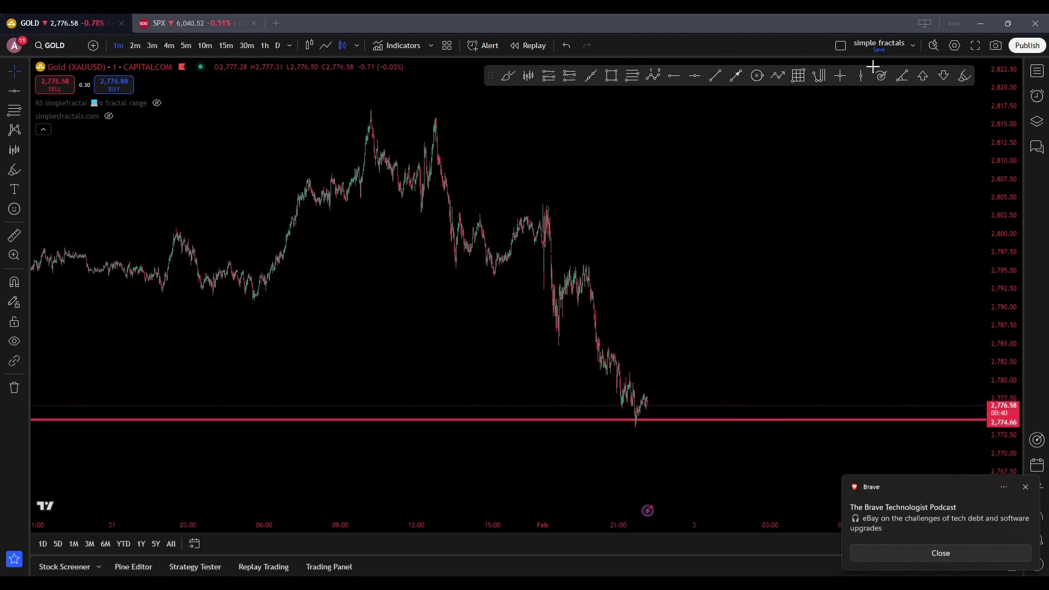
left_click(508, 75)
mouse_move(458, 244)
left_mouse_down()
mouse_move(475, 213)
mouse_move(581, 202)
mouse_move(626, 276)
mouse_move(640, 392)
left_mouse_up()
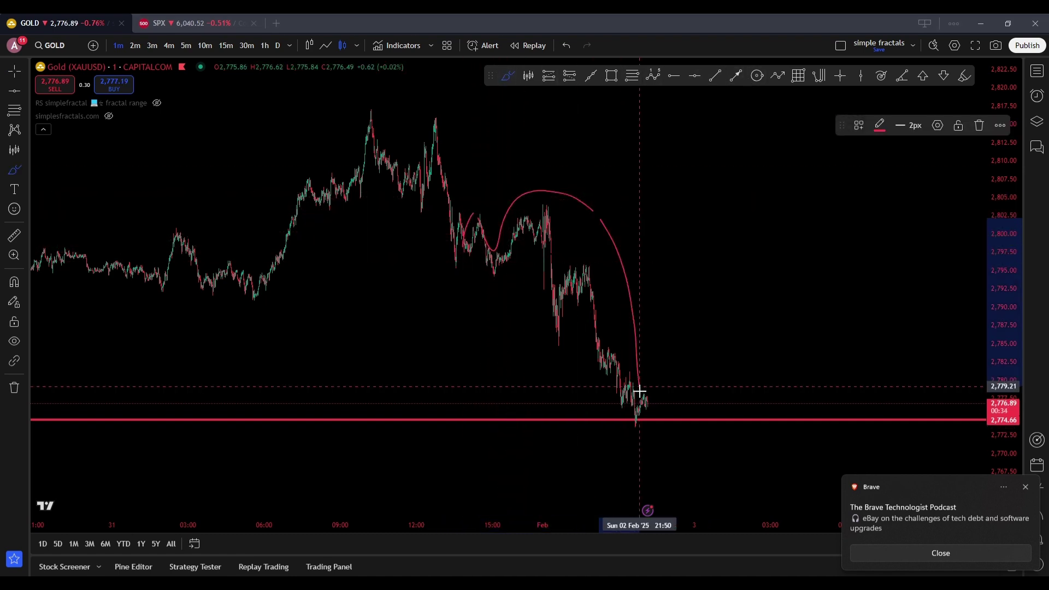
left_click_drag(470, 252, 648, 411)
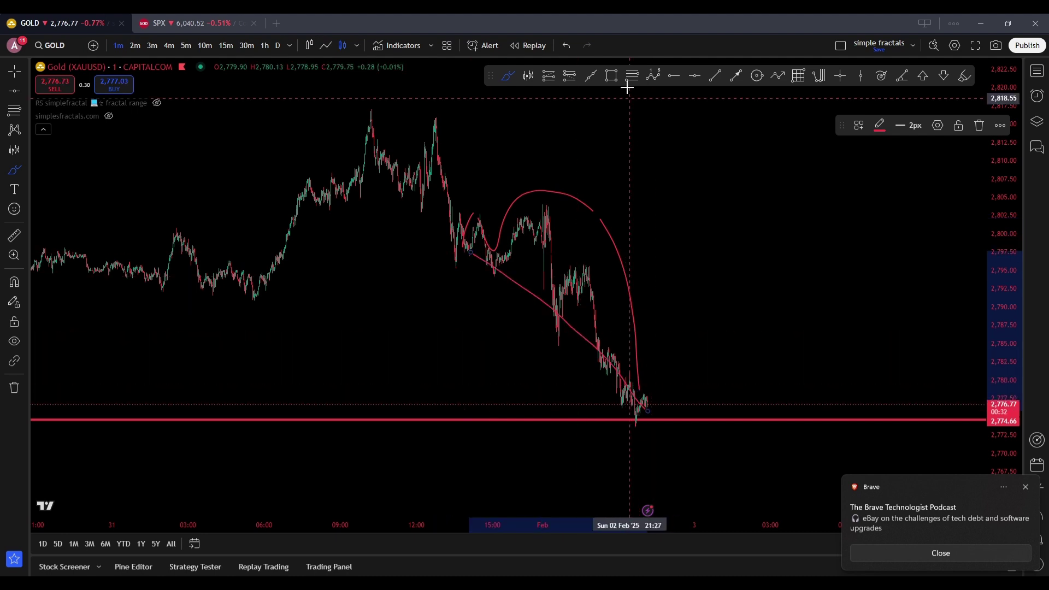
left_click(566, 46)
mouse_move(469, 244)
left_mouse_down()
mouse_move(508, 316)
mouse_move(621, 407)
left_mouse_up()
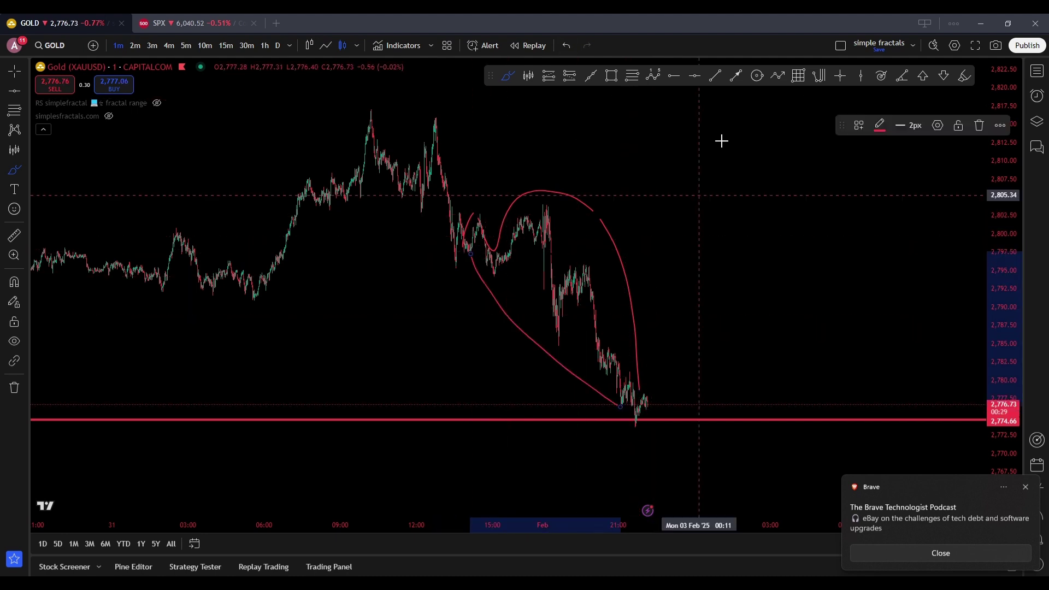
left_click(567, 45)
left_click(567, 45)
left_click(567, 45)
left_click(566, 45)
left_click(528, 76)
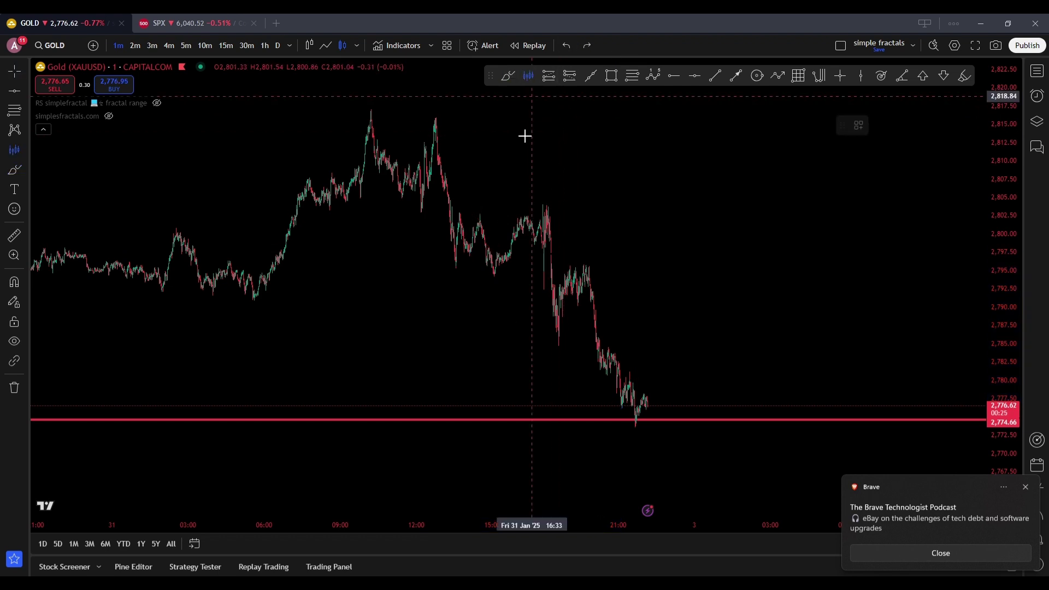
left_click(492, 276)
left_click(540, 239)
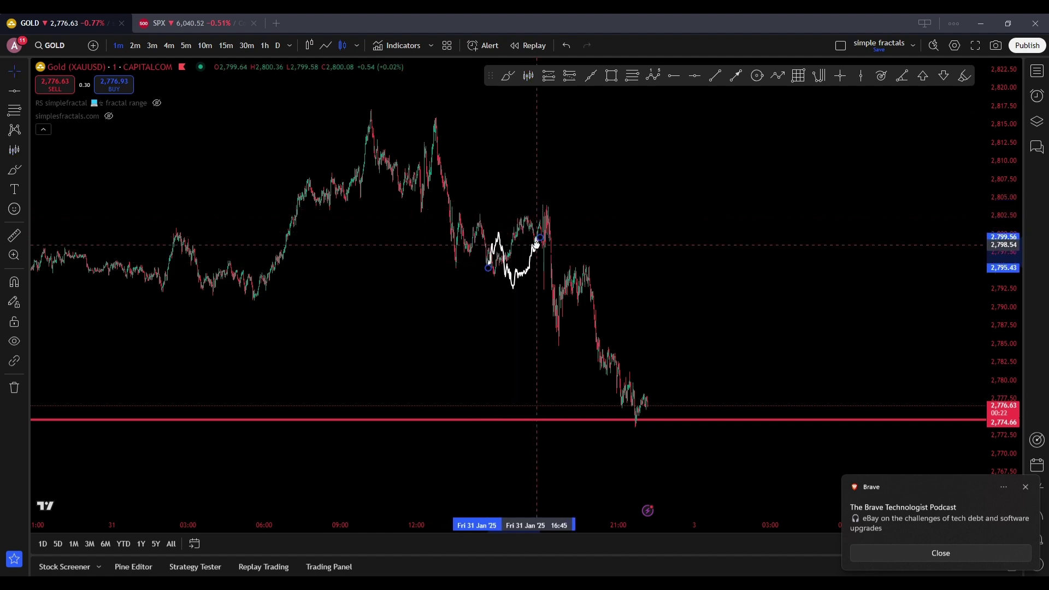
left_click_drag(538, 241, 678, 215)
left_click(674, 75)
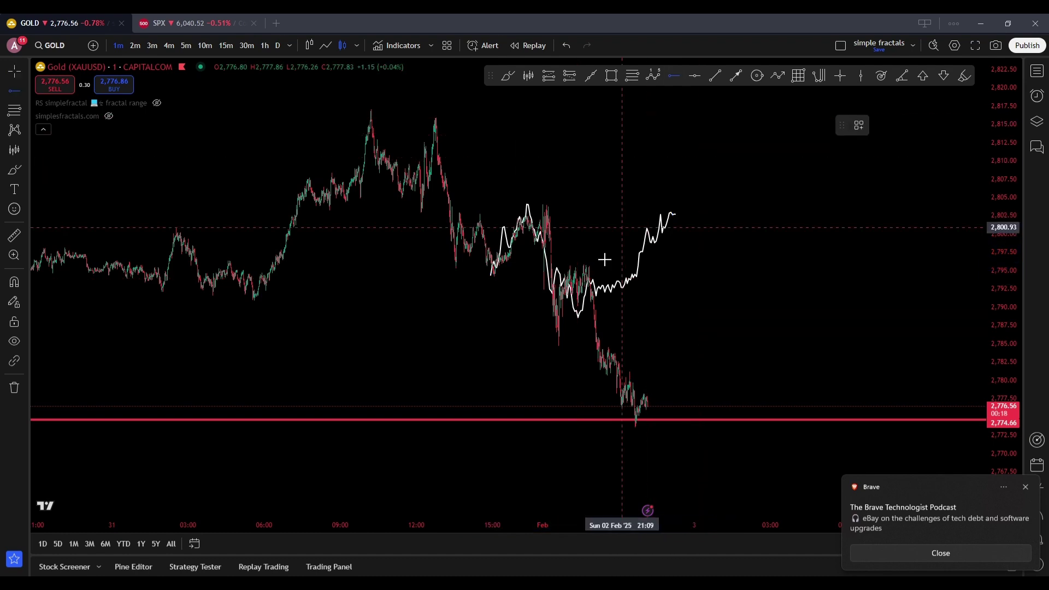
left_click(529, 317)
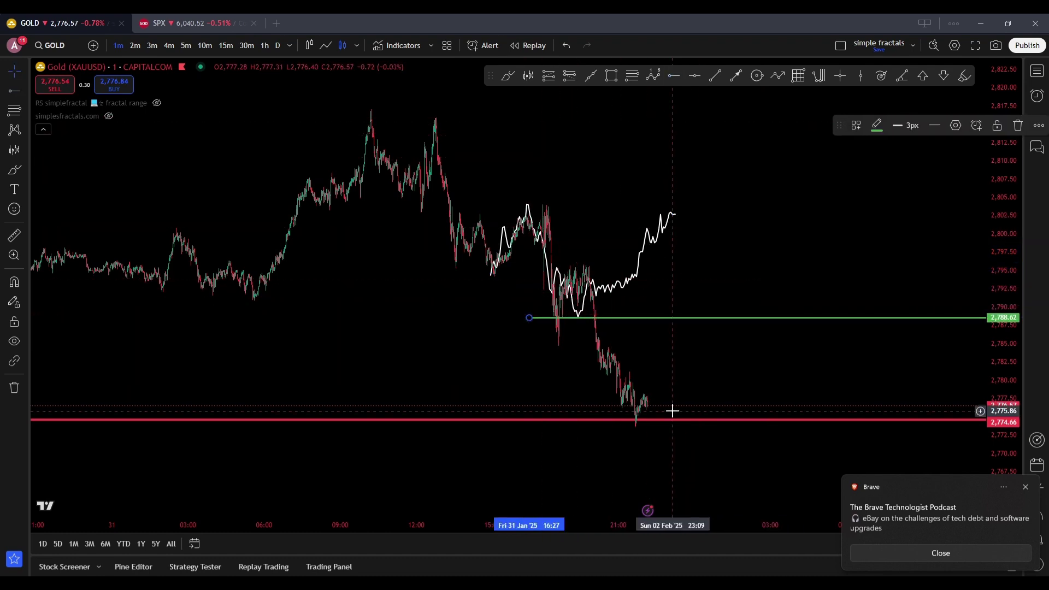
key("Delete")
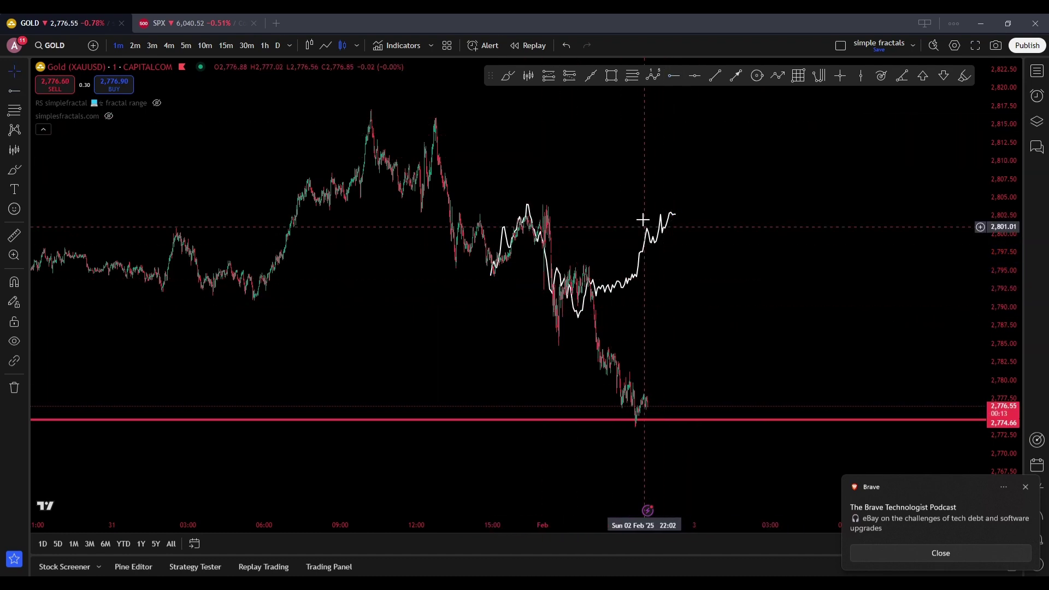
left_click(663, 228)
key("Delete")
left_click(508, 75)
mouse_move(463, 252)
left_mouse_down()
mouse_move(467, 227)
mouse_move(496, 258)
mouse_move(523, 197)
mouse_move(564, 263)
mouse_move(573, 326)
left_mouse_up()
mouse_move(585, 207)
left_mouse_down()
mouse_move(510, 181)
mouse_move(477, 204)
mouse_move(536, 352)
mouse_move(582, 214)
left_mouse_up()
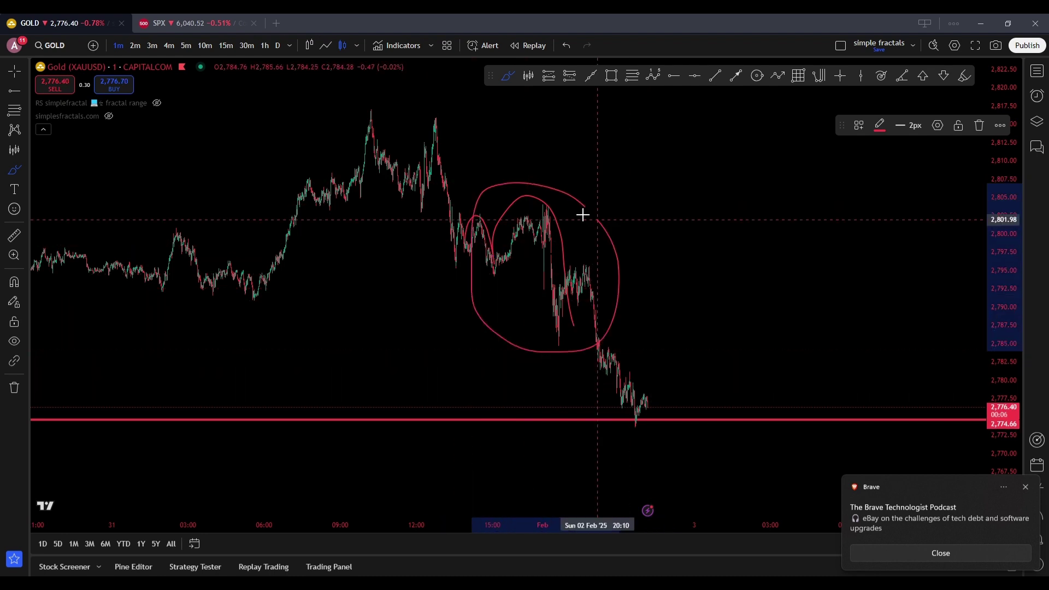
mouse_move(688, 195)
left_mouse_down()
mouse_move(628, 180)
mouse_move(604, 195)
mouse_move(605, 182)
mouse_move(621, 203)
left_mouse_up()
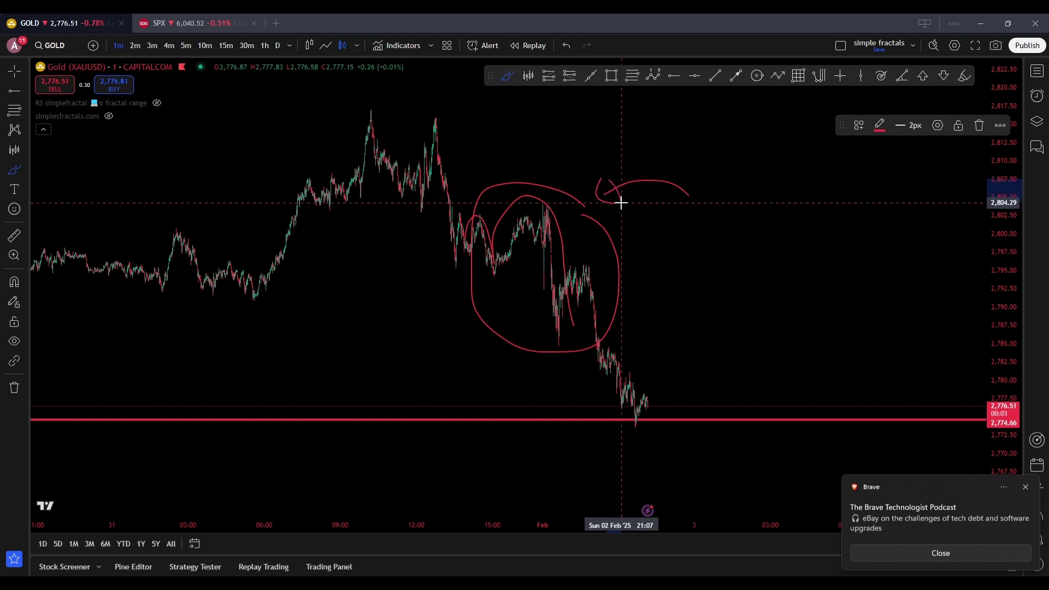
left_click(569, 46)
left_click(568, 46)
left_click(568, 47)
left_click(570, 49)
left_click(570, 49)
mouse_move(651, 411)
left_mouse_down()
mouse_move(609, 420)
mouse_move(648, 417)
left_mouse_up()
left_click_drag(467, 254, 628, 429)
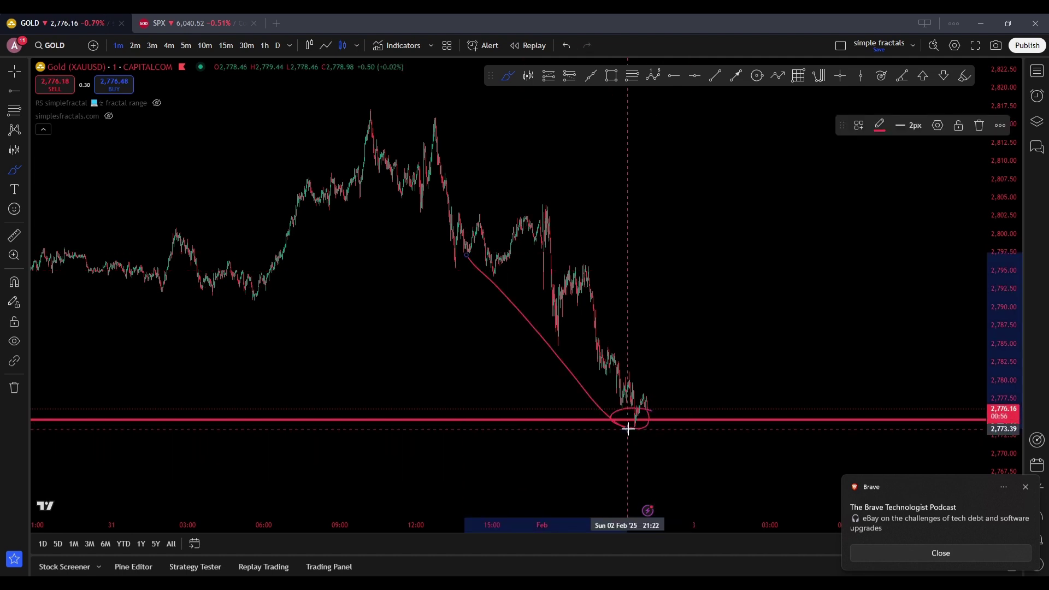
left_click(567, 46)
left_click(567, 45)
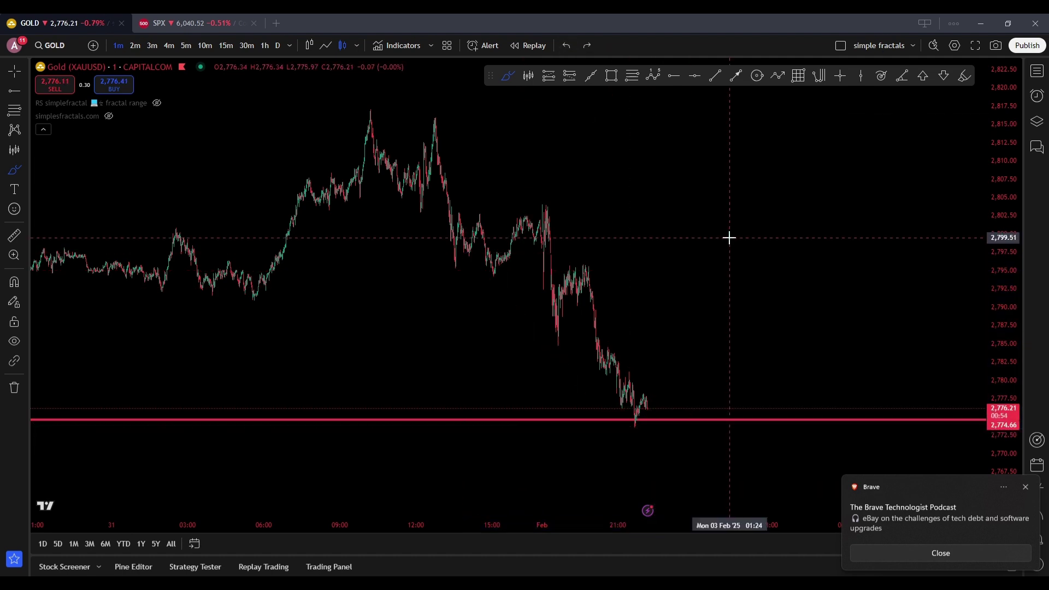
key("Escape")
mouse_move(727, 234)
left_mouse_down()
mouse_move(602, 227)
mouse_move(779, 227)
left_mouse_up()
left_click_drag(762, 279, 694, 282)
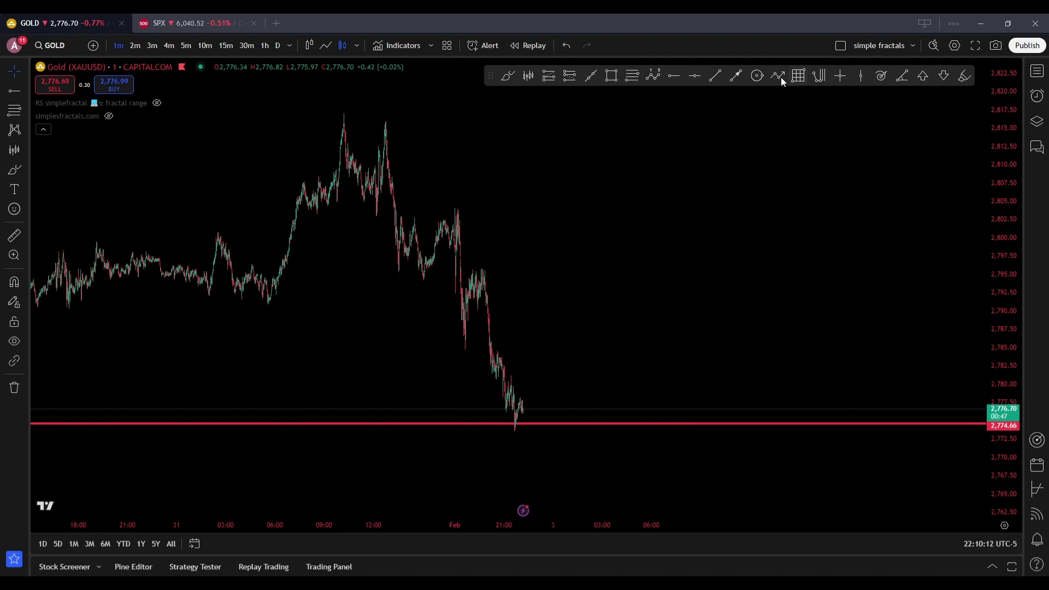
Sketch several red freehand projection curves, rising and falling, to the right of price
key("alt+b")
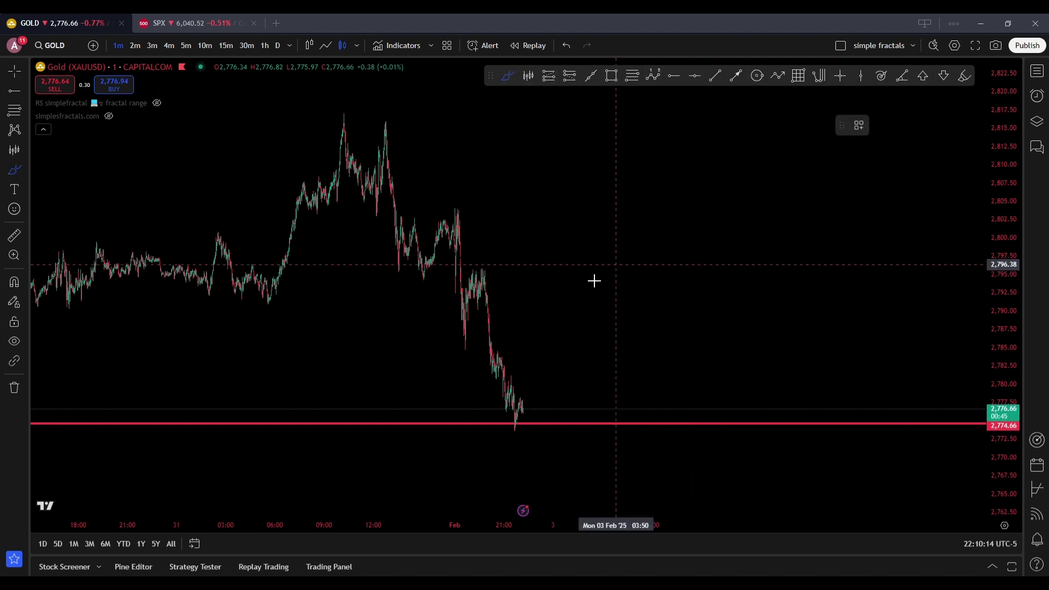
mouse_move(616, 290)
left_mouse_down()
mouse_move(649, 276)
mouse_move(654, 243)
left_mouse_up()
mouse_move(607, 318)
left_mouse_down()
mouse_move(614, 241)
mouse_move(722, 253)
mouse_move(749, 135)
left_mouse_up()
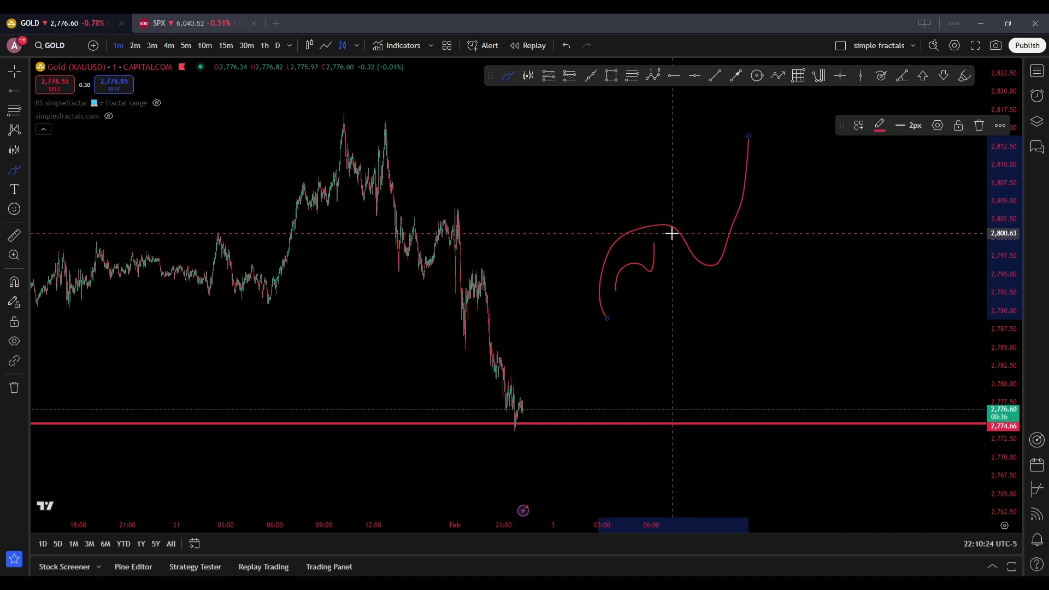
left_click_drag(680, 292, 750, 355)
mouse_move(741, 220)
left_mouse_down()
mouse_move(758, 223)
mouse_move(821, 386)
left_mouse_up()
left_click_drag(806, 138, 919, 393)
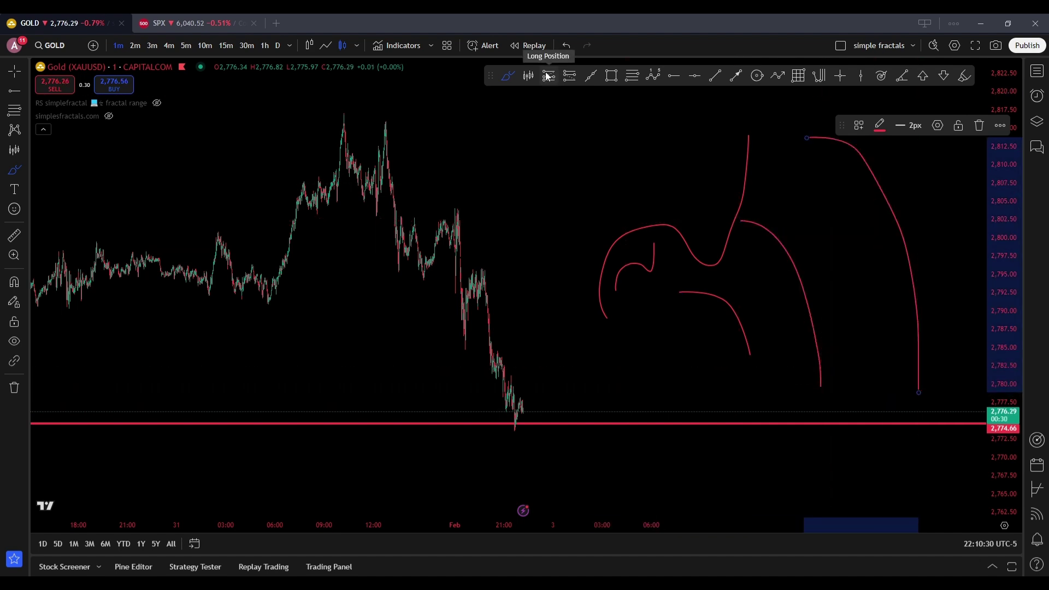
left_click_drag(683, 332, 721, 330)
left_click_drag(631, 345, 727, 240)
left_click_drag(695, 250, 650, 344)
left_click_drag(787, 328, 724, 249)
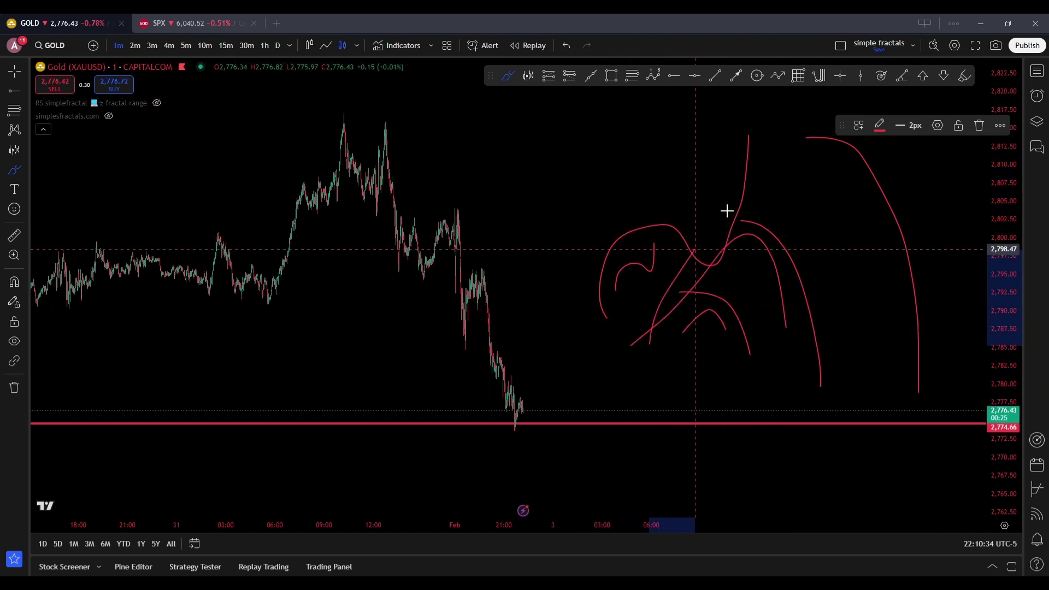
Undo the red sketches and shift the chart back to earlier hours
left_click(568, 46)
left_click(568, 46)
left_click(567, 46)
left_click(568, 46)
left_click(567, 46)
left_click(567, 46)
left_click(567, 46)
left_click(566, 46)
left_click(566, 46)
key("Escape")
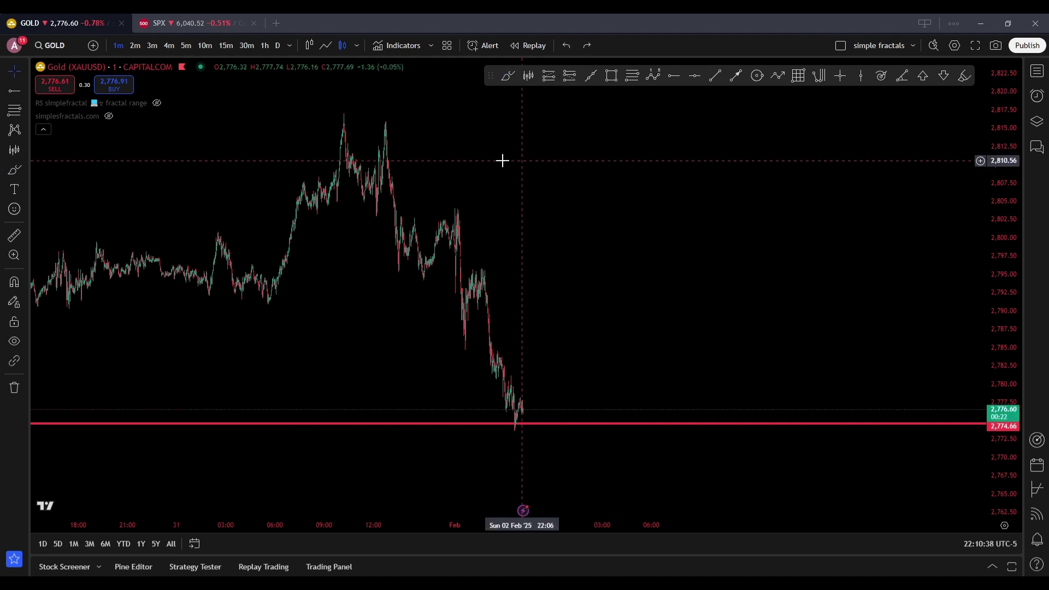
left_click_drag(503, 160, 737, 172)
scroll(607, 173, "up", 2)
left_click_drag(606, 173, 681, 175)
scroll(658, 150, "up", 2)
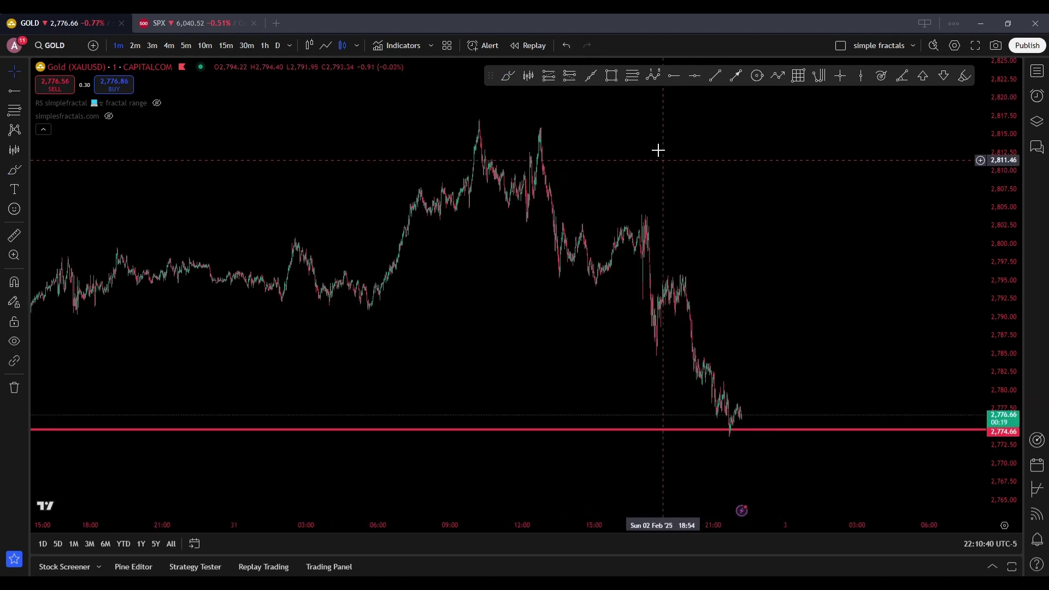
Trace the rally to Friday's peak and the afternoon bounce in red, then undo both curves
left_click(510, 76)
mouse_move(371, 292)
left_mouse_down()
mouse_move(412, 171)
mouse_move(462, 183)
mouse_move(481, 114)
left_mouse_up()
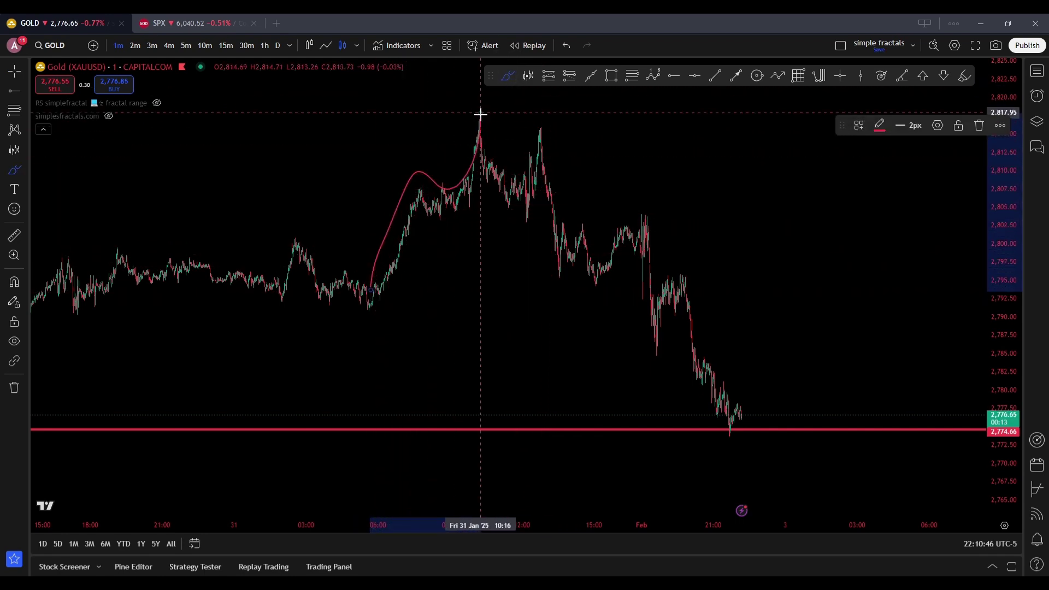
mouse_move(574, 240)
left_mouse_down()
mouse_move(581, 228)
mouse_move(588, 258)
mouse_move(621, 219)
mouse_move(633, 233)
mouse_move(645, 211)
left_mouse_up()
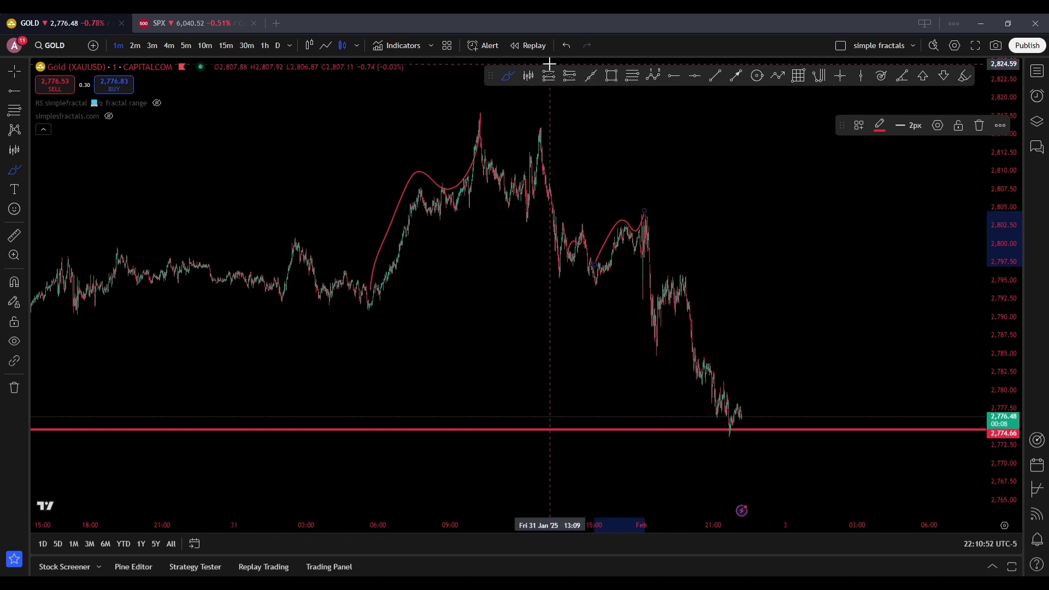
left_click(566, 46)
left_click(565, 46)
left_click_drag(726, 194, 634, 193)
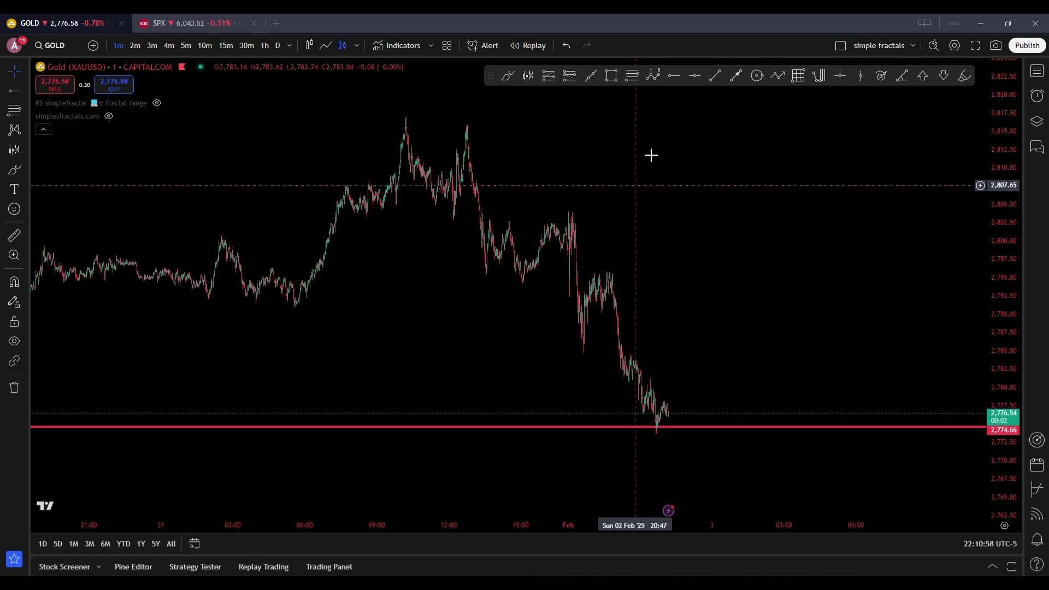
Sketch a red curve up to the morning peak and a stroke near the dip, then undo them
left_click(507, 74)
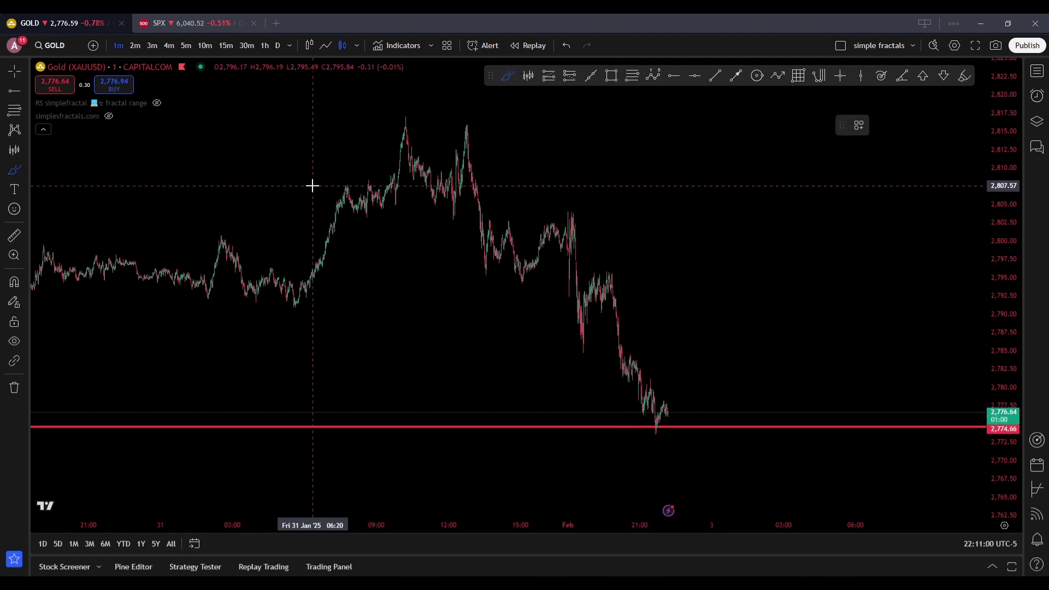
mouse_move(297, 264)
left_mouse_down()
mouse_move(326, 189)
mouse_move(390, 123)
left_mouse_up()
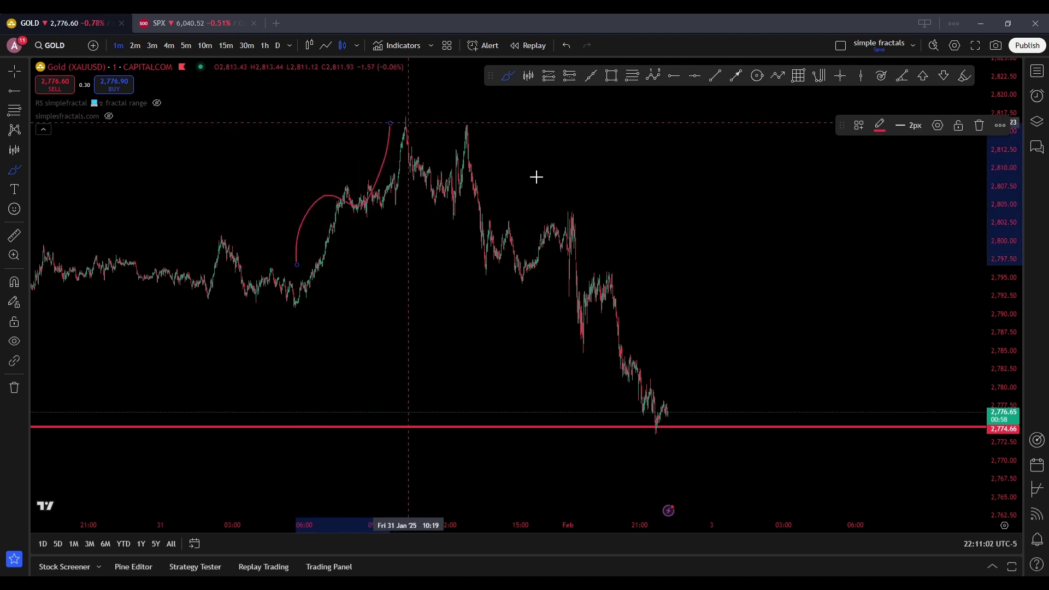
mouse_move(498, 258)
left_mouse_down()
mouse_move(499, 230)
mouse_move(513, 217)
left_mouse_up()
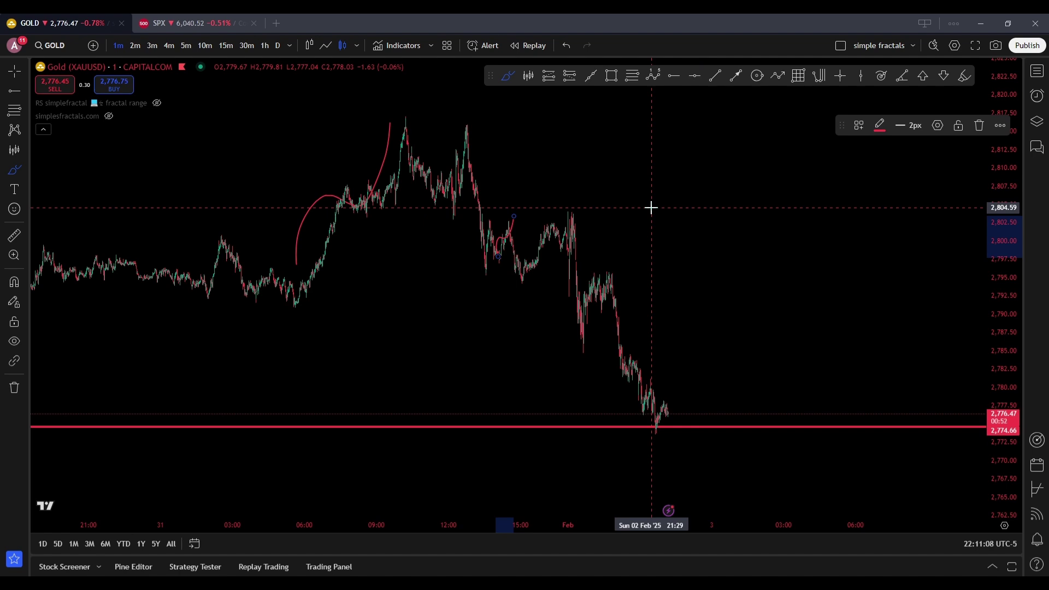
scroll(607, 124, "up", 1)
left_click(566, 45)
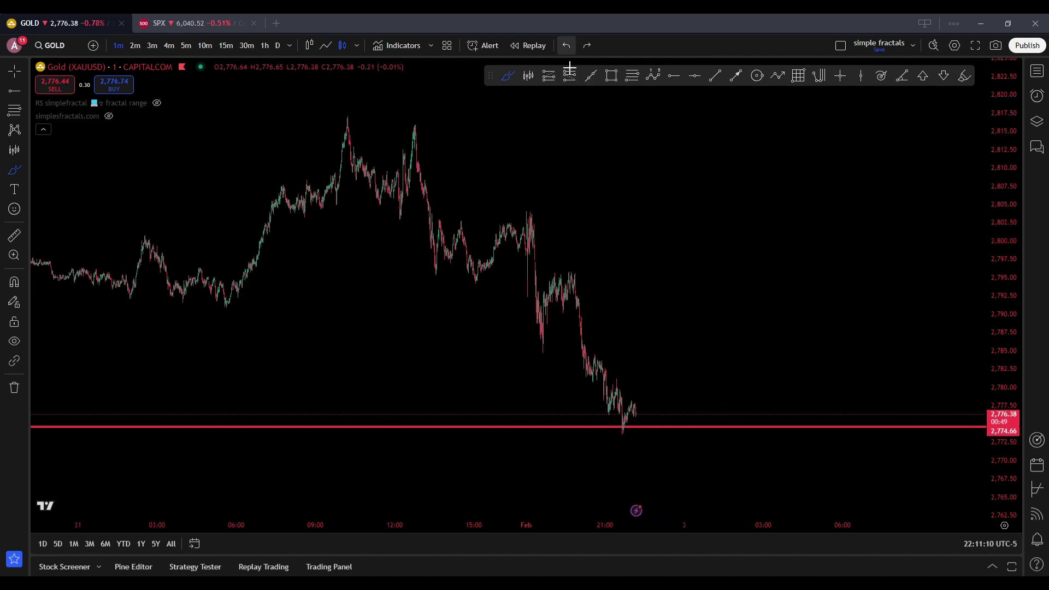
Draw a small red arc and circle the afternoon dip, then undo both marks
left_click(507, 76)
mouse_move(485, 212)
left_mouse_down()
mouse_move(439, 215)
mouse_move(476, 299)
mouse_move(481, 217)
left_mouse_up()
mouse_move(483, 162)
left_mouse_down()
mouse_move(492, 170)
mouse_move(521, 135)
left_mouse_up()
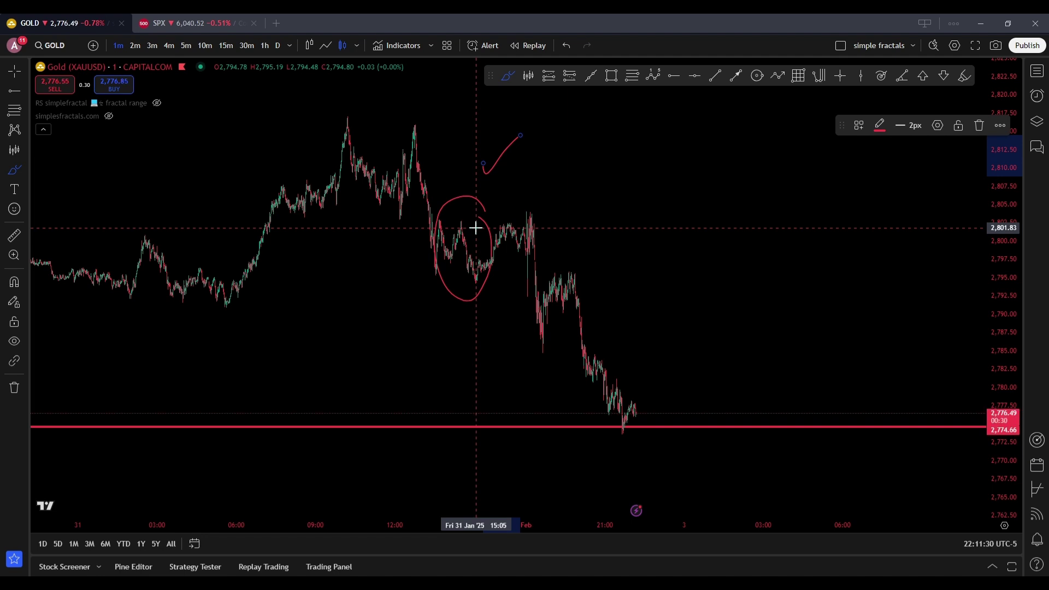
left_click(569, 47)
left_click(568, 47)
Place a Bars Pattern projection of Friday's earlier price bars and stretch it to the right
left_click(528, 75)
left_click(447, 270)
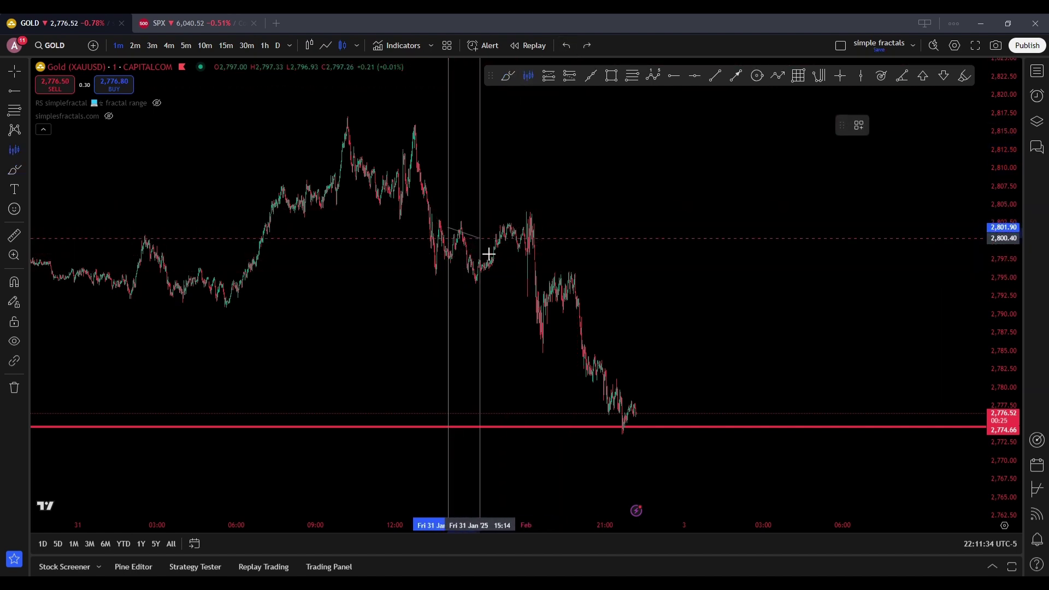
double_click(509, 199)
mouse_move(502, 215)
left_mouse_down()
mouse_move(363, 240)
mouse_move(280, 287)
mouse_move(335, 253)
mouse_move(637, 206)
mouse_move(616, 176)
left_mouse_up()
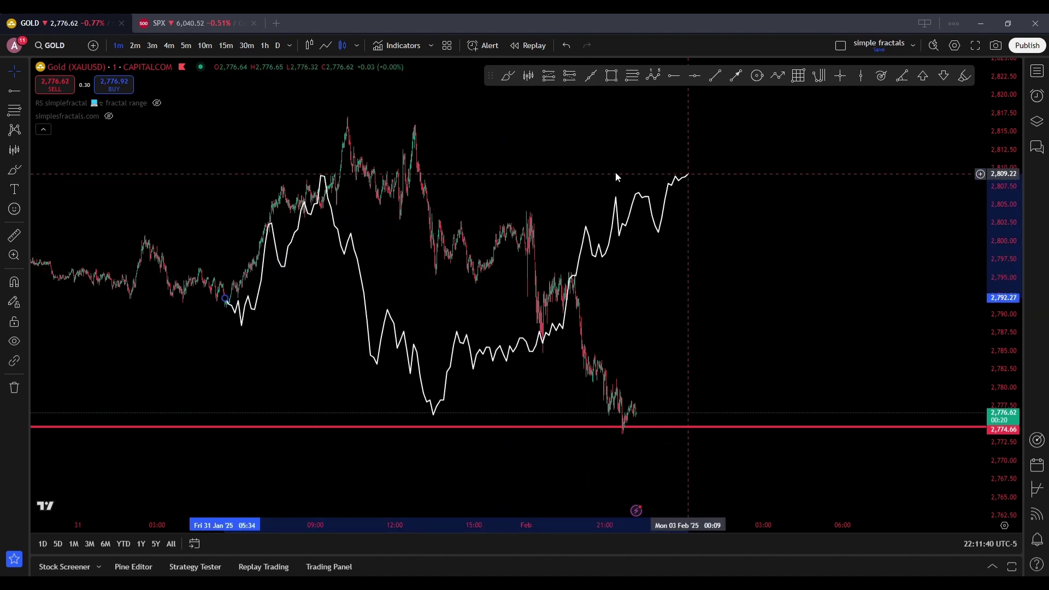
left_click_drag(241, 325, 227, 306)
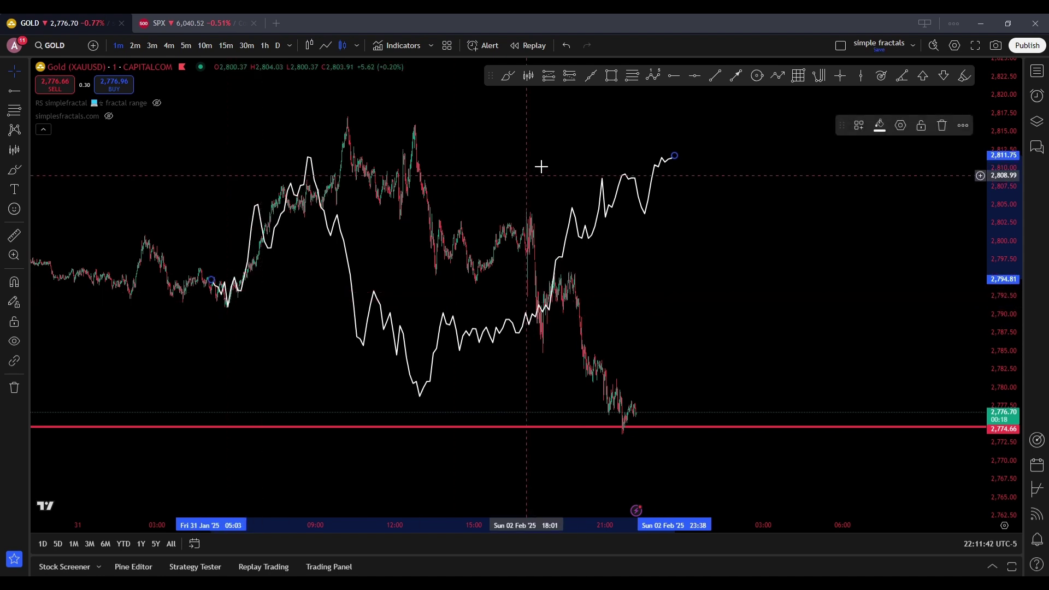
left_click_drag(675, 156, 763, 124)
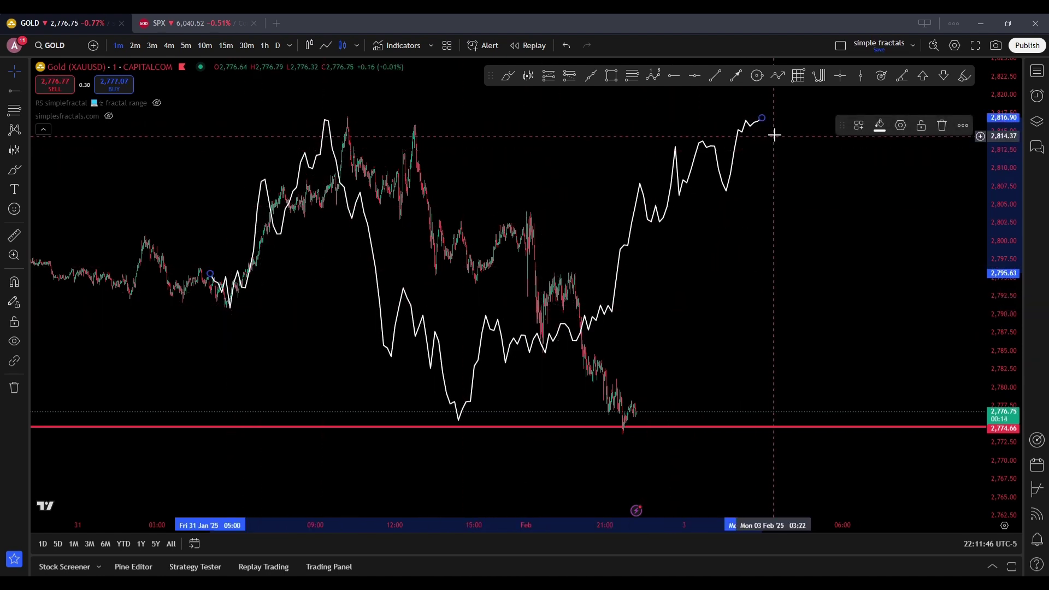
mouse_move(763, 123)
left_mouse_down()
mouse_move(829, 110)
mouse_move(920, 113)
left_mouse_up()
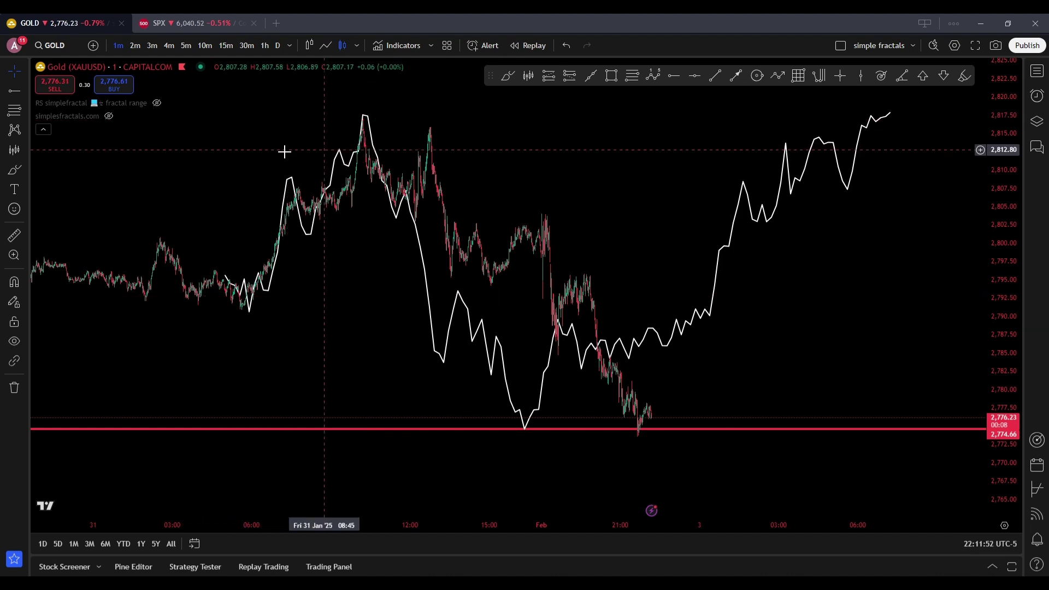
Stretch the white projection further right, then select it and delete it
mouse_move(352, 264)
left_mouse_down()
mouse_move(840, 336)
mouse_move(588, 293)
left_mouse_up()
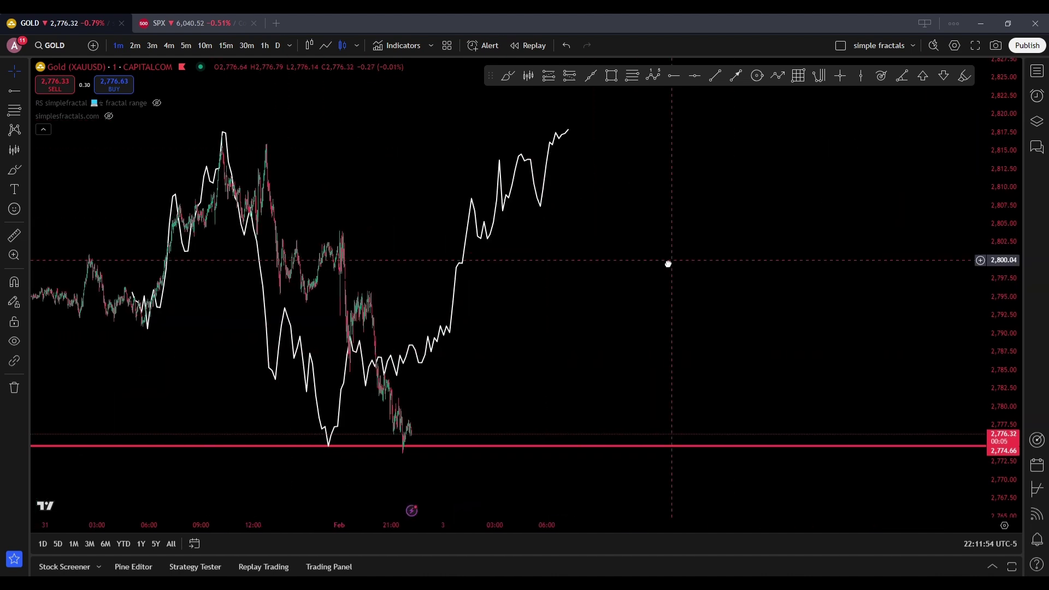
left_click(565, 137)
left_click_drag(564, 137, 722, 130)
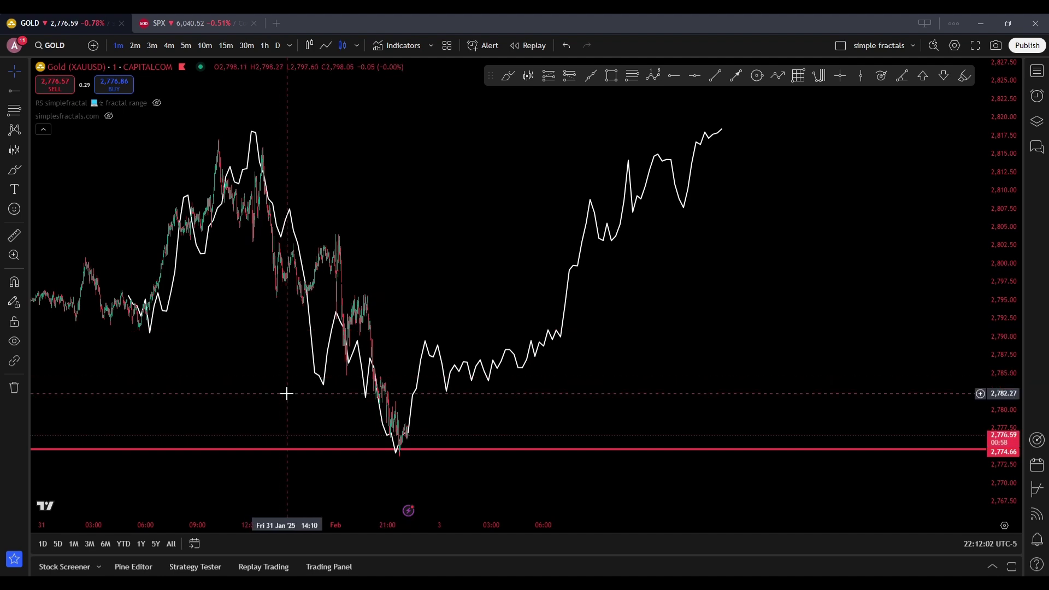
scroll(480, 218, "left", 5)
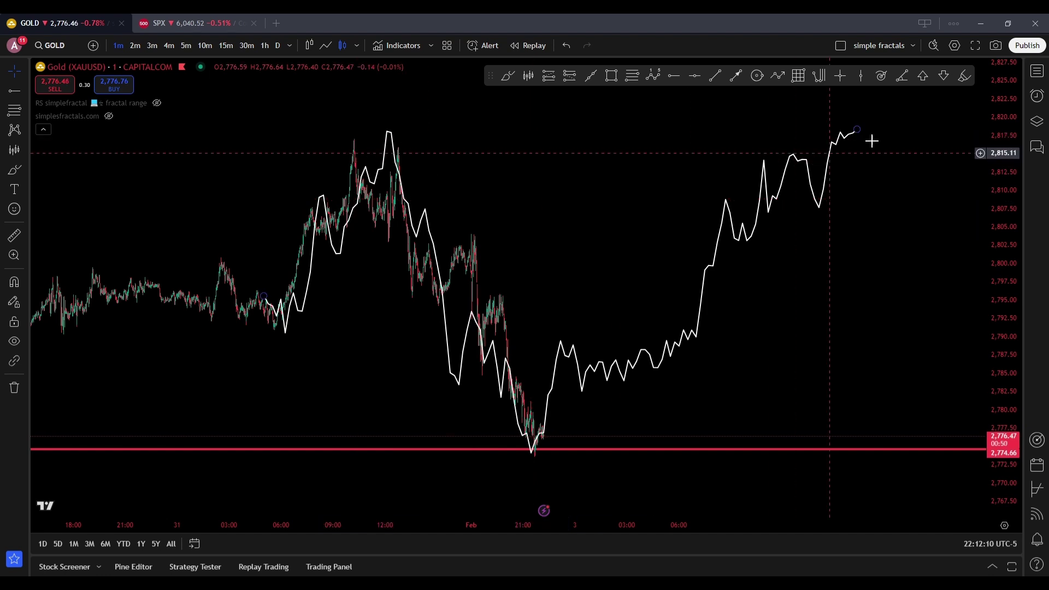
left_click(852, 133)
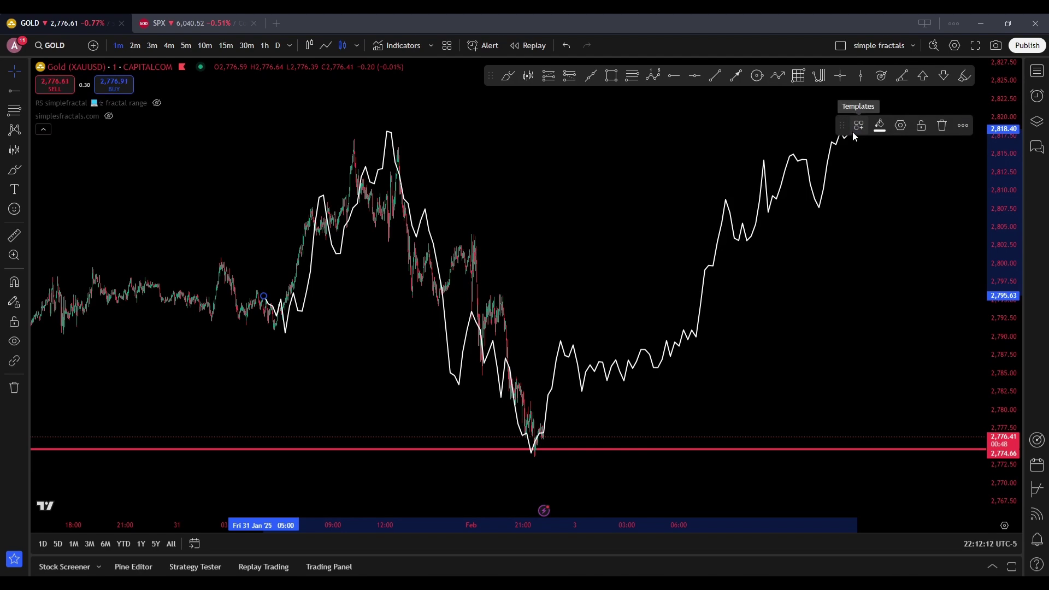
key("Delete")
mouse_move(468, 286)
left_mouse_down()
mouse_move(648, 284)
mouse_move(588, 274)
left_mouse_up()
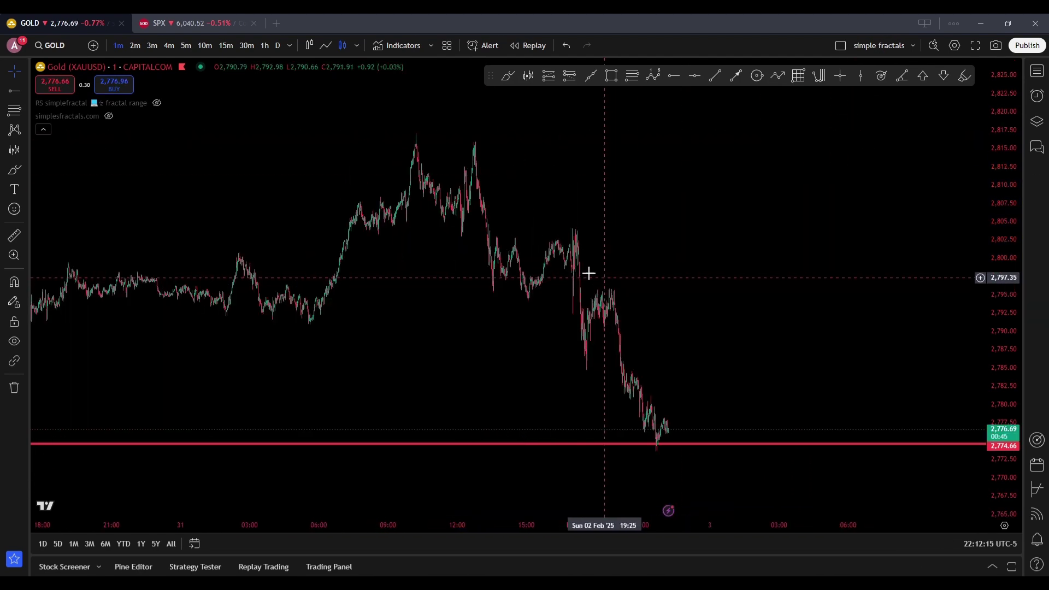
Show the simplesfractals.com indicator lines, then sketch a yellow hook, loop and stroke and undo them
left_click(109, 118)
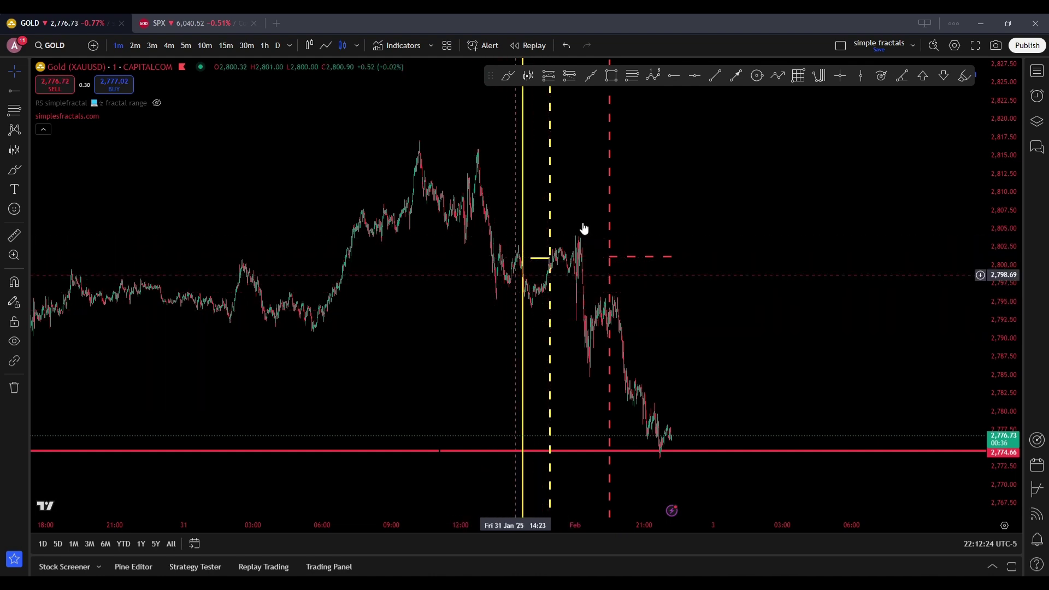
left_click(963, 80)
mouse_move(510, 283)
left_mouse_down()
mouse_move(519, 252)
mouse_move(538, 300)
left_mouse_up()
left_click_drag(343, 322, 440, 173)
mouse_move(488, 149)
left_mouse_down()
mouse_move(663, 436)
mouse_move(336, 327)
left_mouse_up()
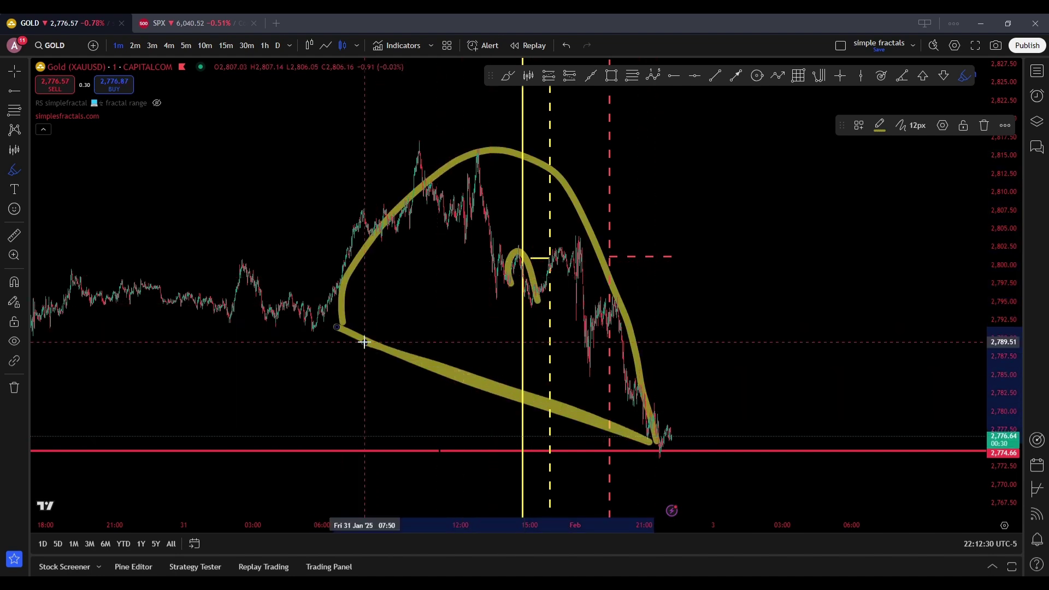
left_click_drag(483, 290, 573, 297)
left_click(566, 46)
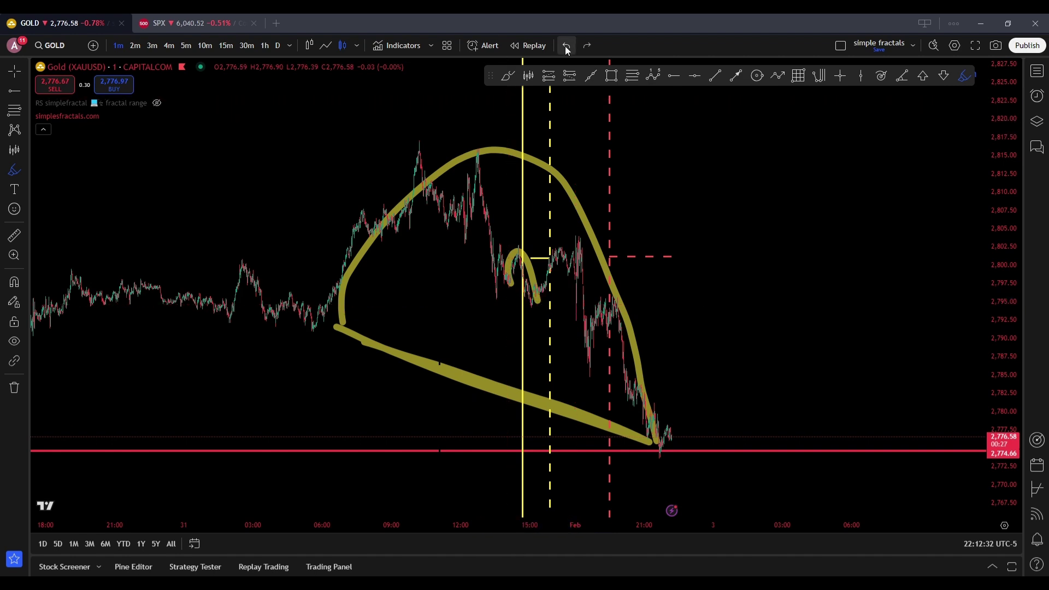
left_click(566, 46)
left_click(566, 46)
Sketch a yellow projected rise with small waves and a handwritten label, undoing the last label strokes
left_click_drag(738, 273, 631, 275)
scroll(675, 276, "down", 3)
left_click(966, 80)
mouse_move(623, 304)
left_mouse_down()
mouse_move(705, 236)
mouse_move(719, 253)
mouse_move(780, 162)
left_mouse_up()
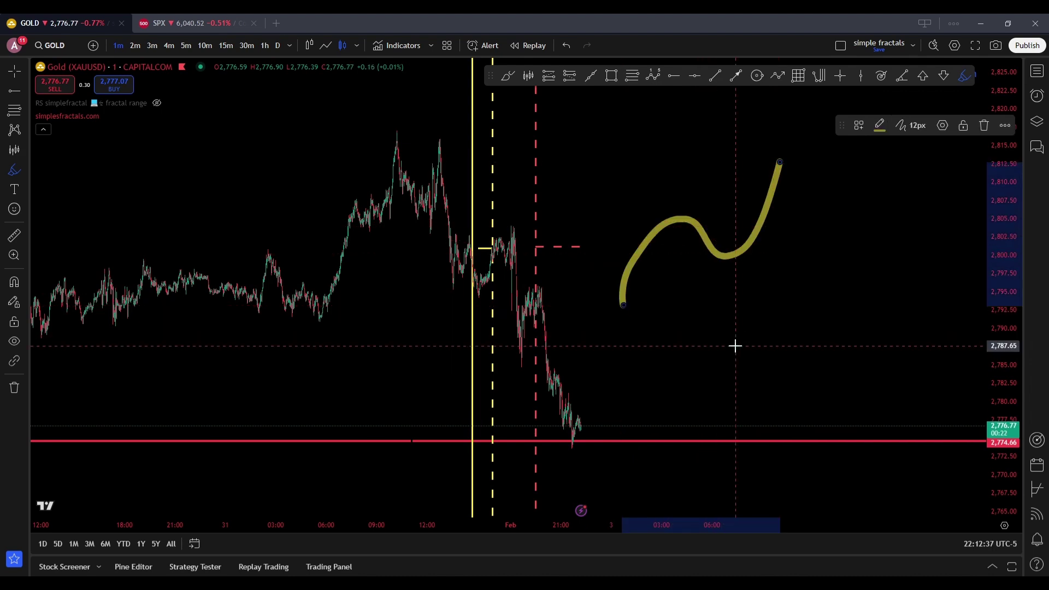
mouse_move(735, 347)
left_mouse_down()
mouse_move(791, 335)
mouse_move(800, 316)
left_mouse_up()
left_click_drag(749, 399, 781, 384)
left_click_drag(722, 262, 736, 300)
mouse_move(853, 232)
left_mouse_down()
mouse_move(848, 267)
mouse_move(861, 230)
mouse_move(879, 272)
left_mouse_up()
mouse_move(921, 218)
left_mouse_down()
mouse_move(928, 261)
mouse_move(894, 269)
left_mouse_up()
left_click_drag(815, 272, 941, 280)
left_click(567, 46)
left_click(567, 46)
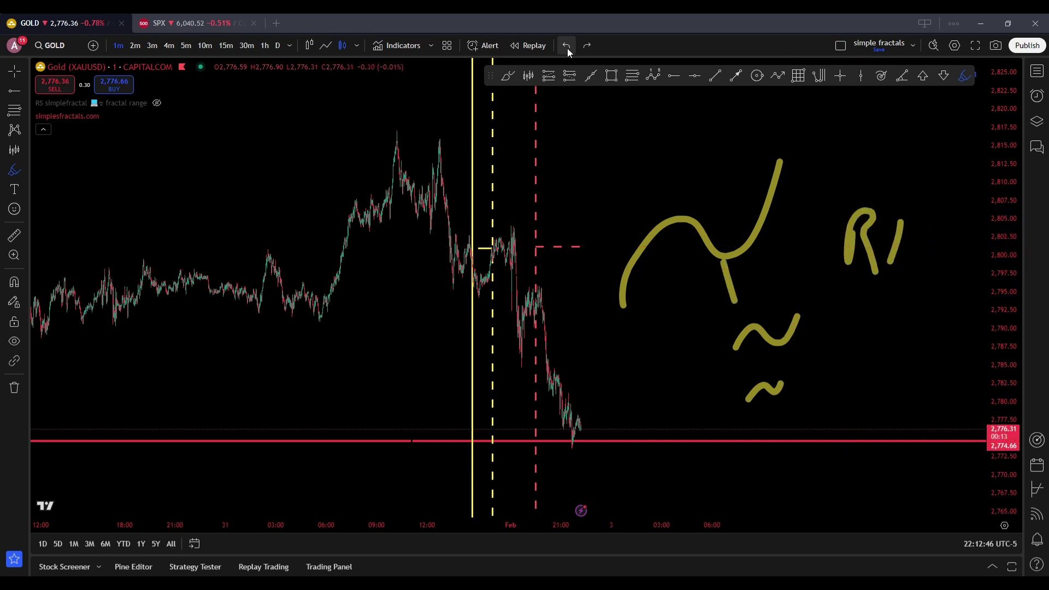
left_click(567, 46)
left_click(567, 46)
left_click(567, 46)
left_click(567, 46)
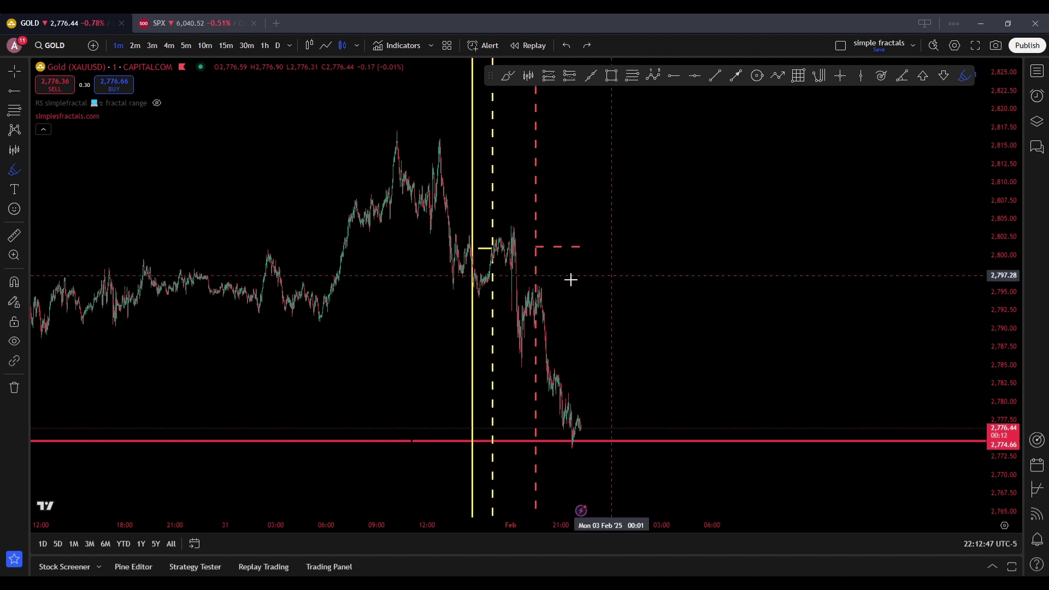
Ring Friday afternoon's dip with a yellow oval, hook an arrow above it, and arch over the peak to support
mouse_move(487, 248)
left_mouse_down()
mouse_move(480, 237)
mouse_move(476, 308)
mouse_move(484, 247)
left_mouse_up()
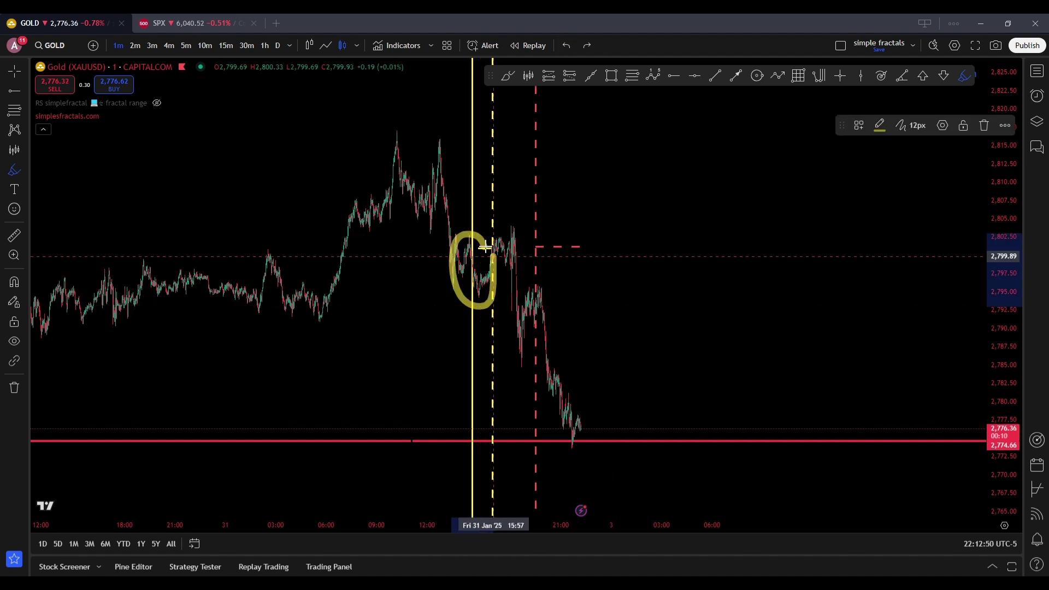
left_click(109, 116)
mouse_move(507, 189)
left_mouse_down()
mouse_move(475, 219)
mouse_move(491, 217)
mouse_move(471, 212)
left_mouse_up()
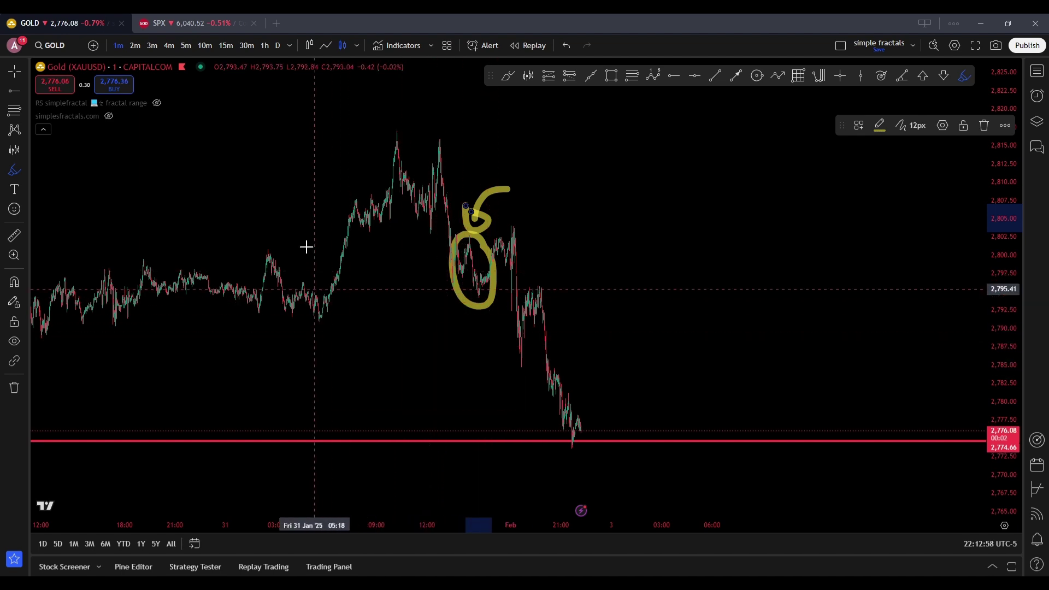
mouse_move(321, 317)
left_mouse_down()
mouse_move(346, 214)
mouse_move(480, 352)
mouse_move(519, 455)
left_mouse_up()
Remove all drawings and place a red horizontal ray support at 2,774.44
right_click(658, 204)
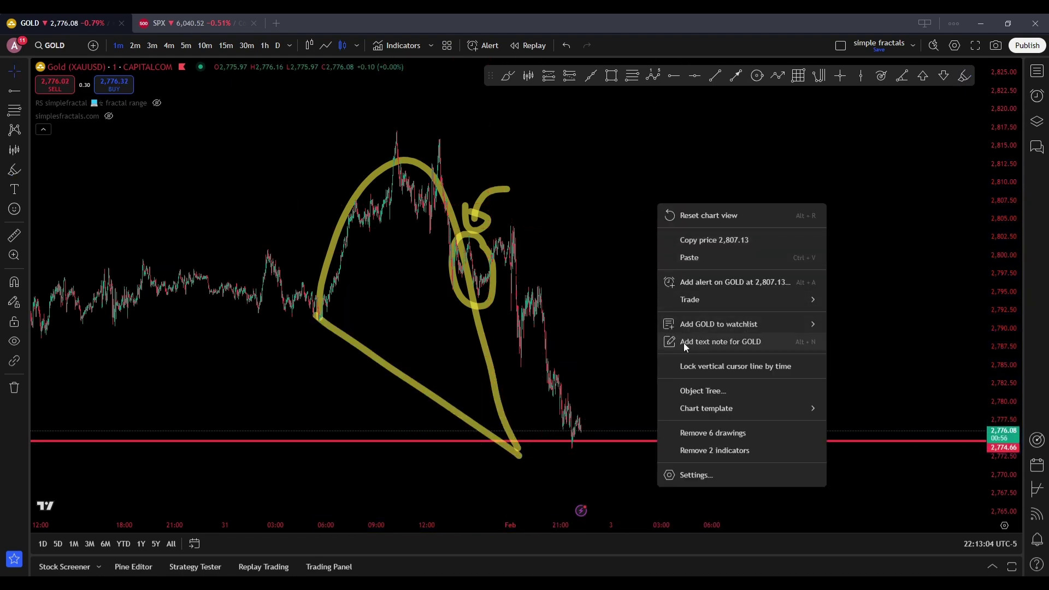
left_click(719, 433)
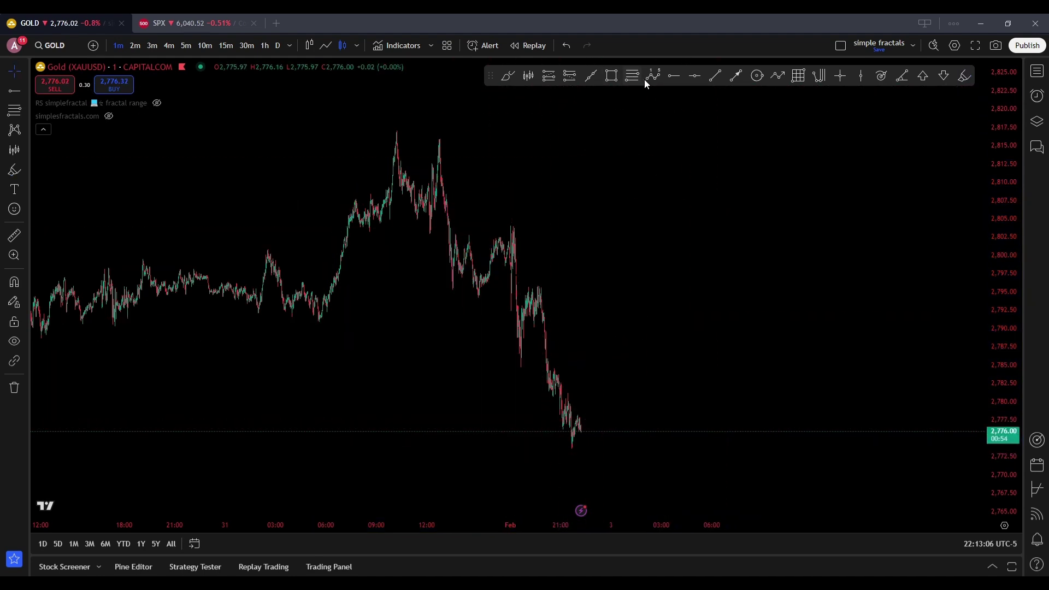
left_click(696, 77)
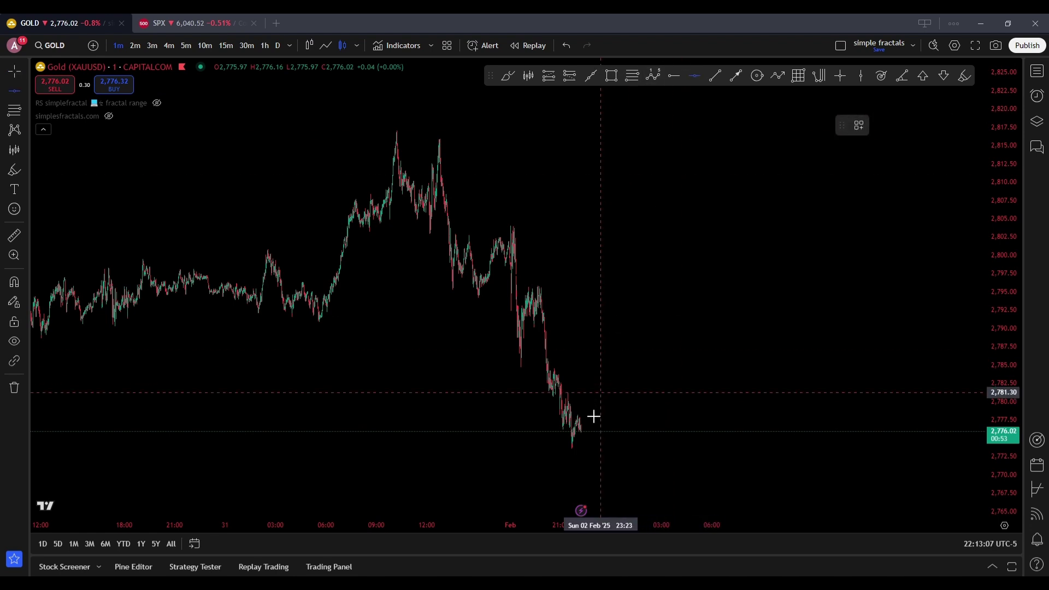
left_click(610, 443)
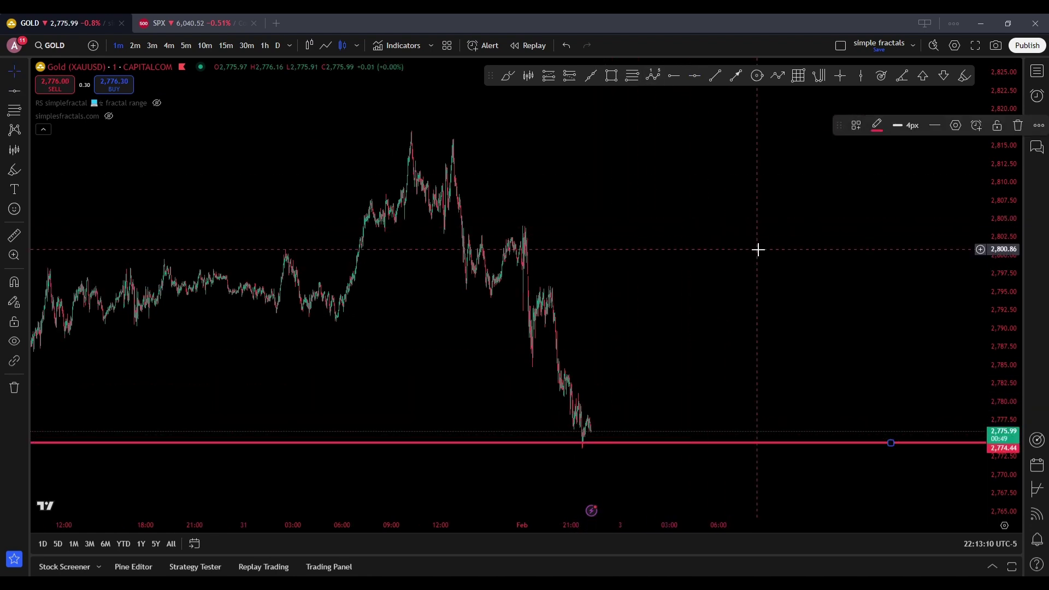
Place a long position on the support line with target 2,816.75 and stop 2,770.48
key("alt+f")
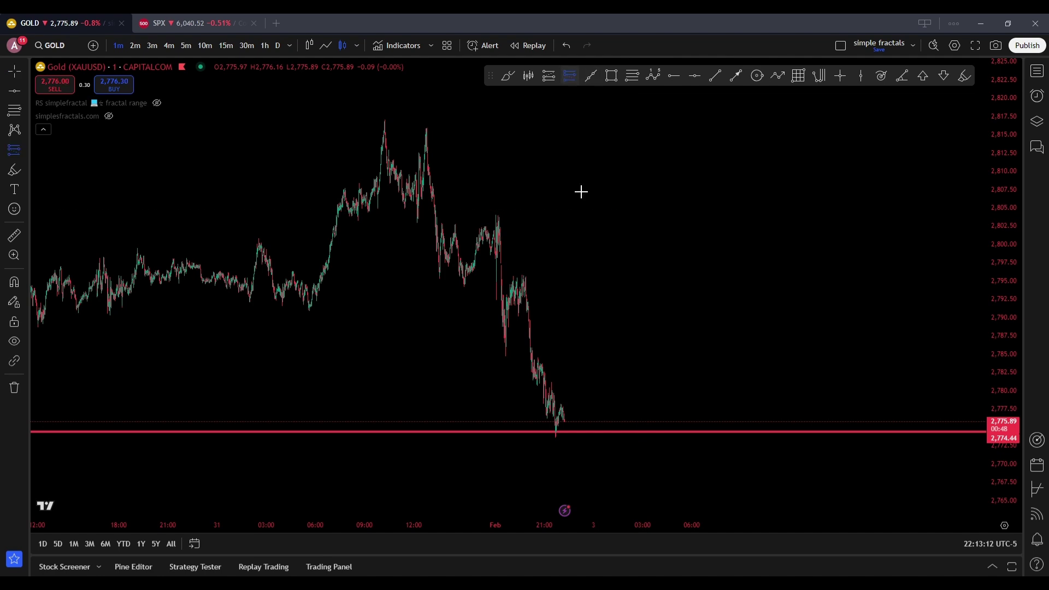
left_click(574, 431)
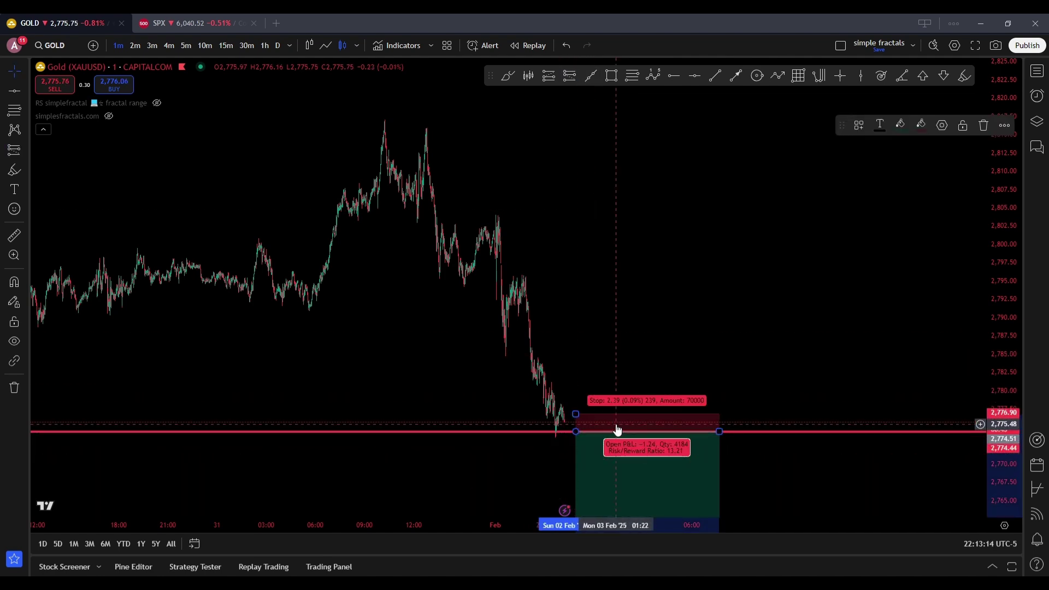
key("Delete")
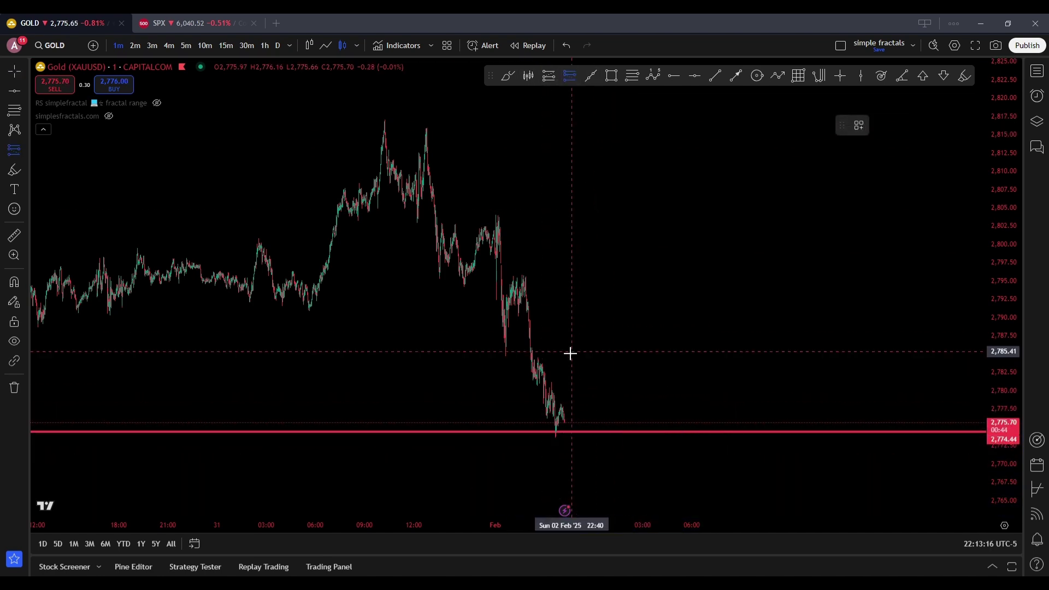
left_click(546, 76)
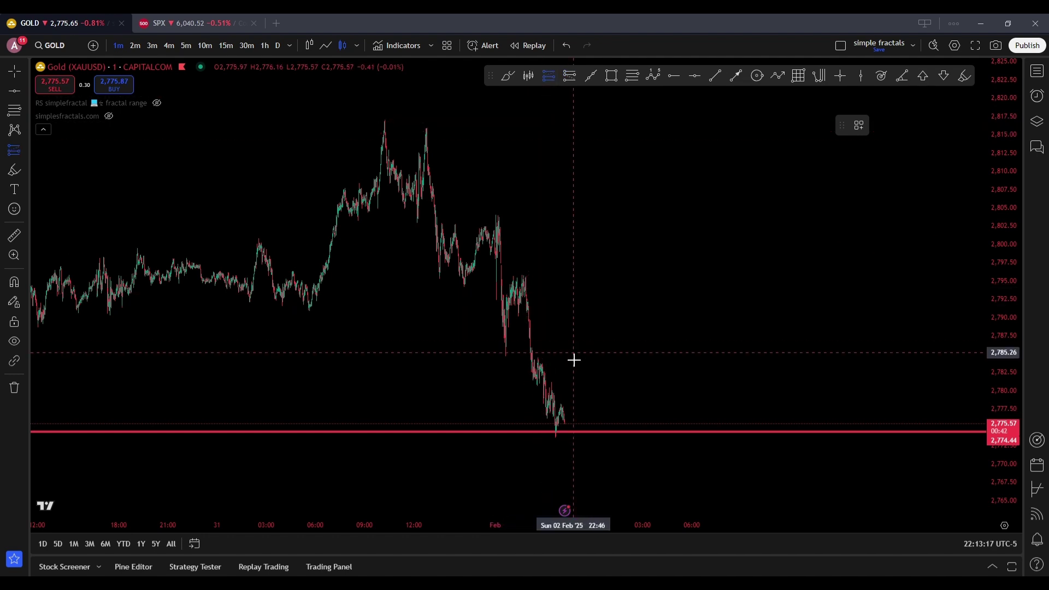
left_click(553, 431)
left_click_drag(554, 260, 526, 122)
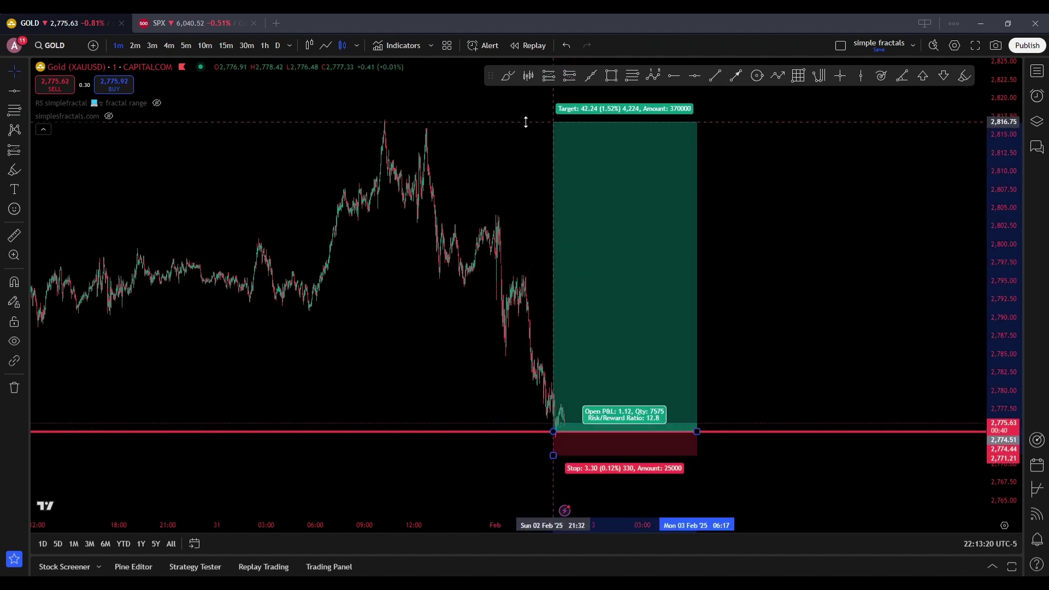
left_click_drag(546, 411, 548, 417)
left_click(718, 333)
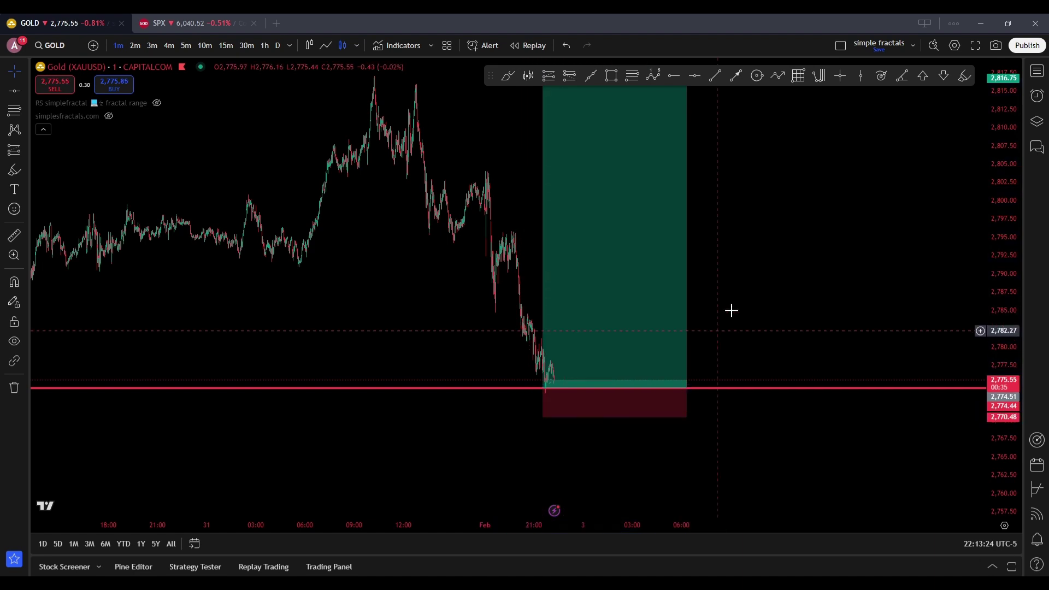
Pan and zoom to view the whole long position and its labels
left_click_drag(775, 323, 775, 384)
left_click(636, 336)
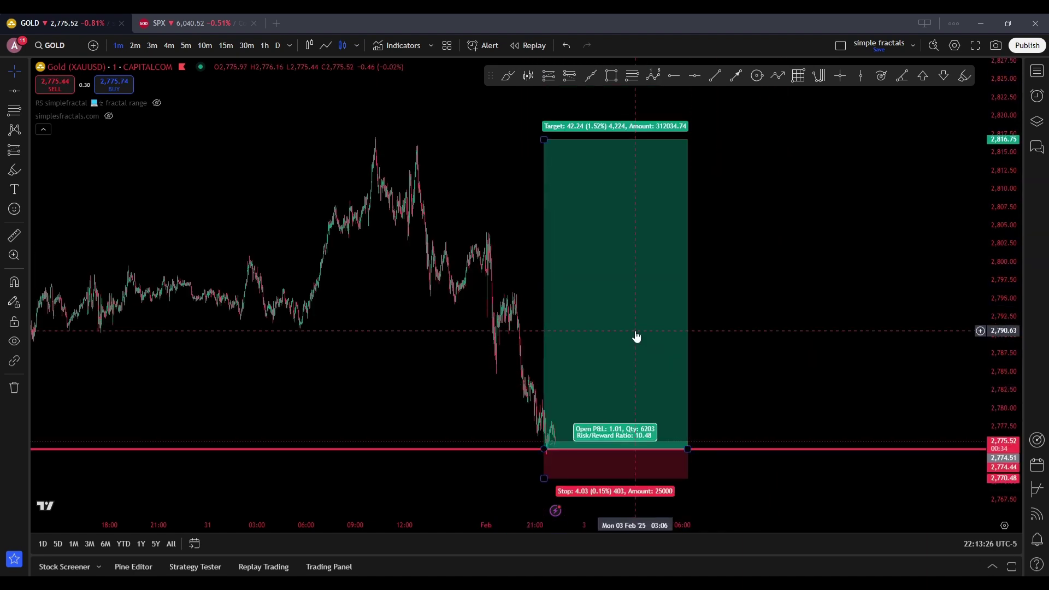
left_click(705, 332)
scroll(705, 332, "up", 2)
scroll(778, 295, "left", 3)
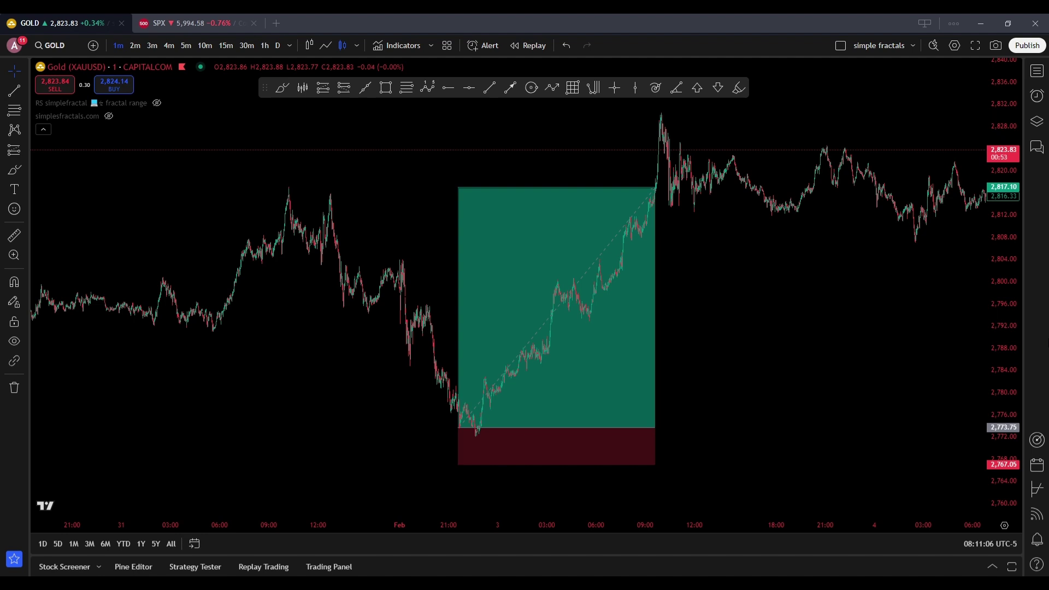
Mark the position's entry level with a yellow stroke, removing the extra target and rising strokes
left_click(738, 87)
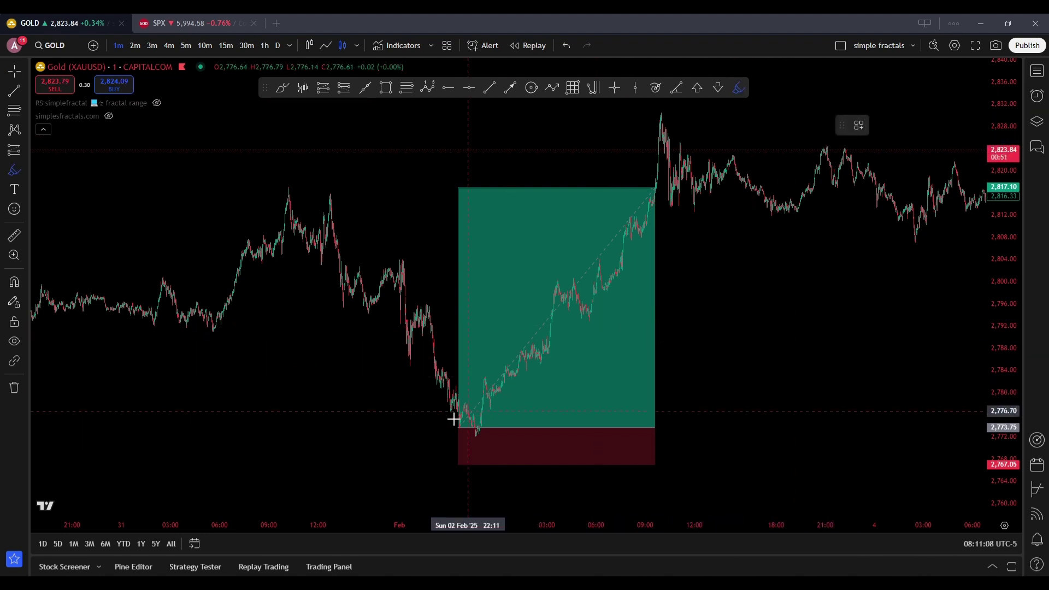
mouse_move(457, 429)
left_mouse_down()
mouse_move(511, 429)
mouse_move(489, 410)
mouse_move(584, 253)
left_mouse_up()
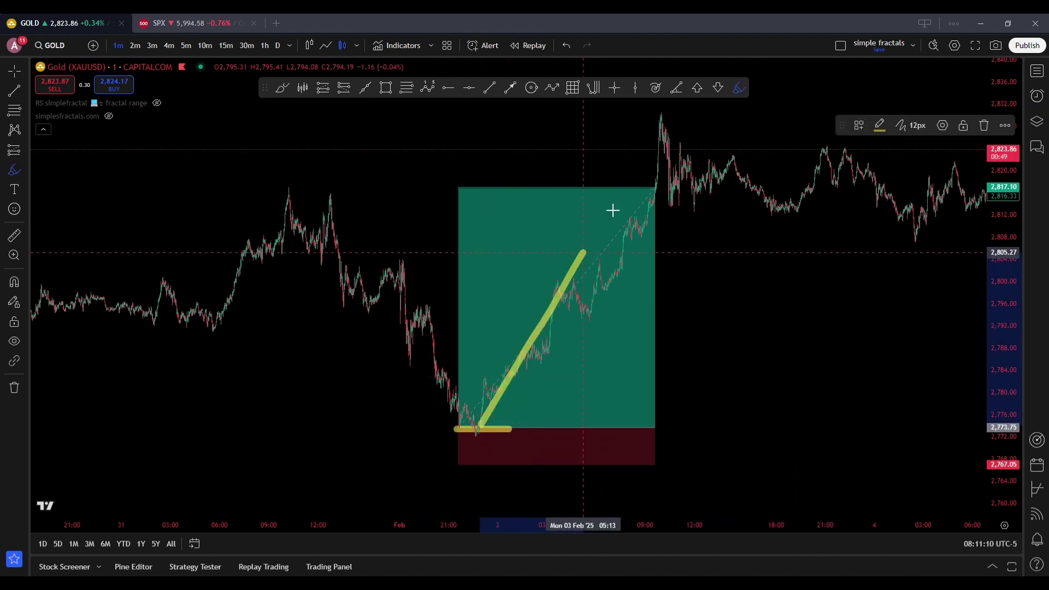
left_click_drag(613, 211, 650, 187)
left_click_drag(295, 188, 656, 188)
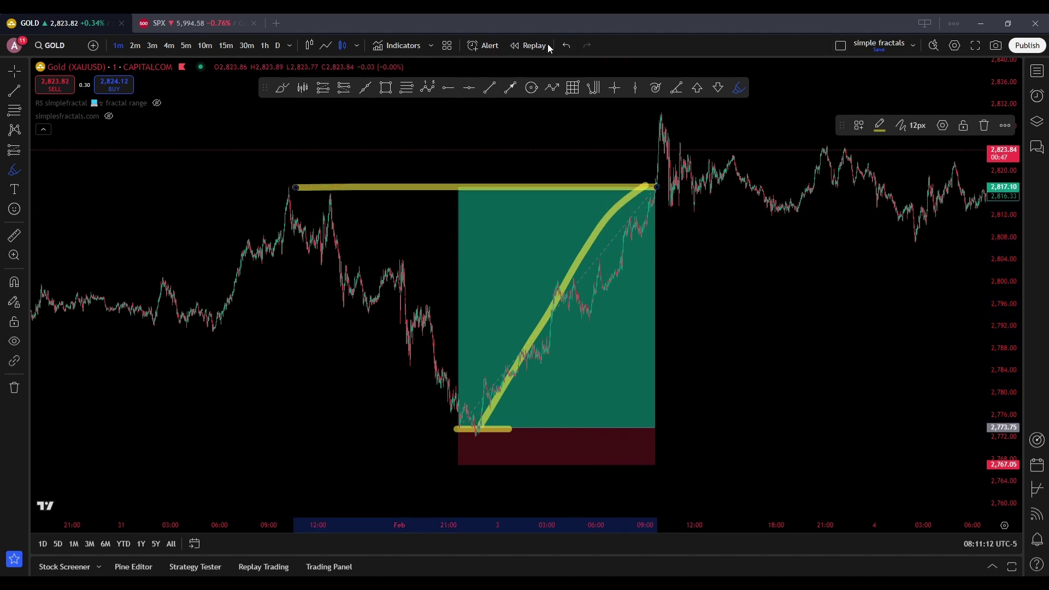
left_click(567, 45)
left_click(567, 45)
Pan the chart back to earlier price action and switch to the Telegram channel
left_click_drag(776, 264, 910, 265)
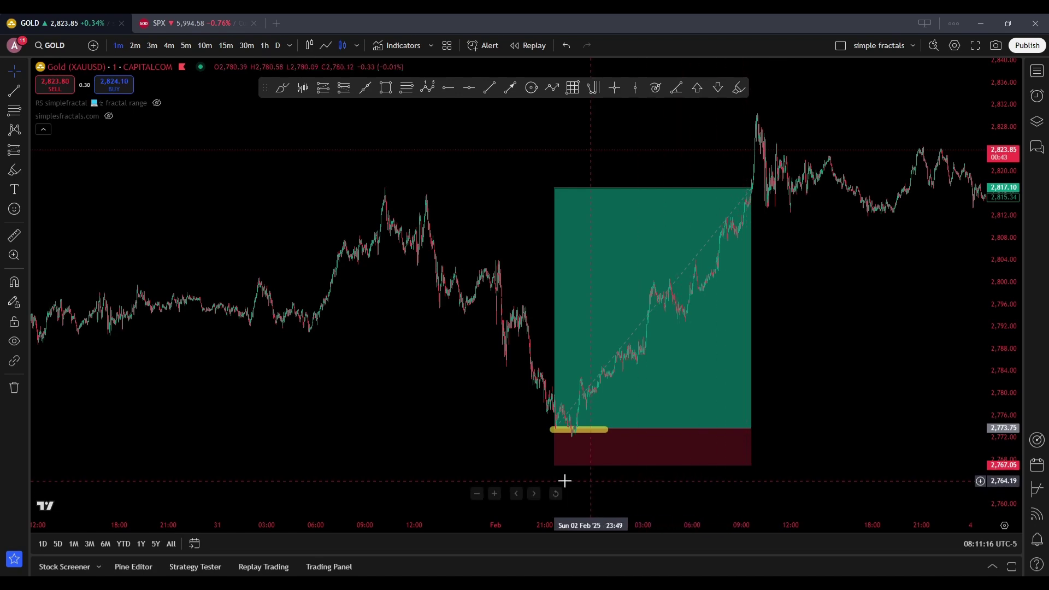
left_click_drag(482, 408, 441, 406)
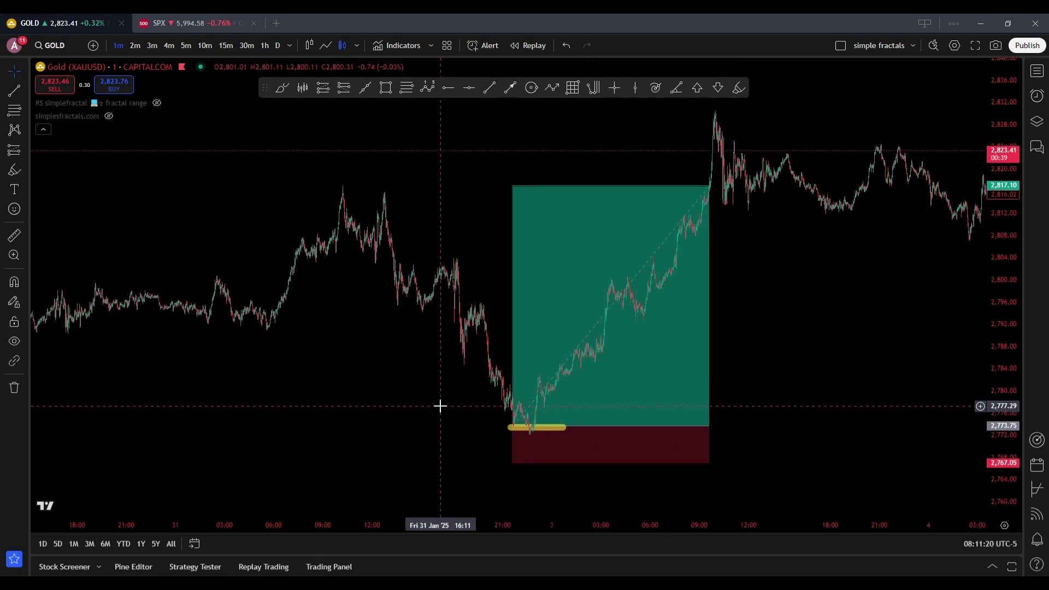
key("alt+Tab")
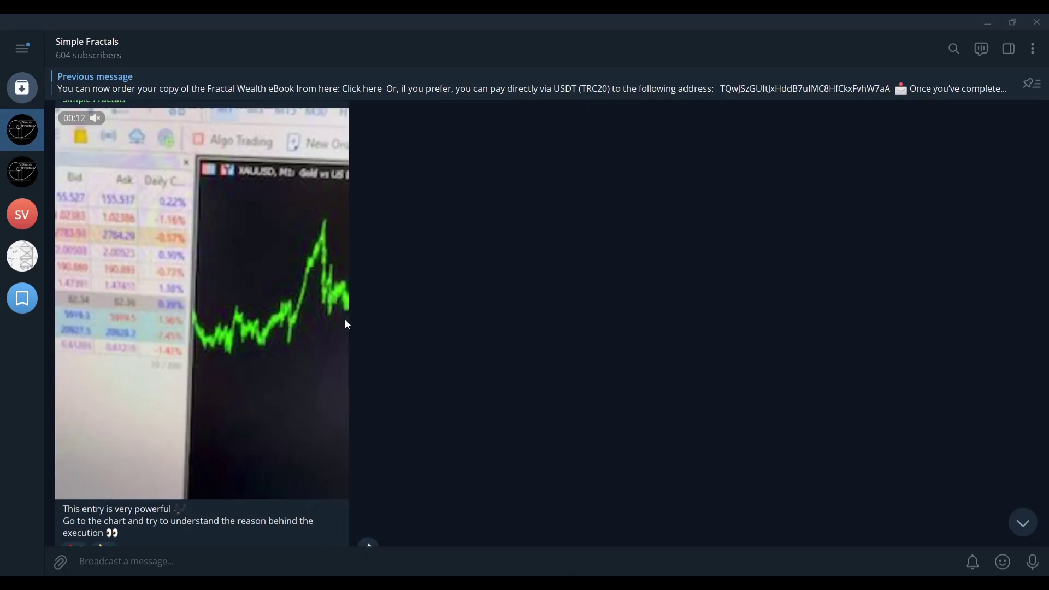
Open the channel's video, skip ahead to 00:04, and close it
left_click(345, 320)
left_click_drag(426, 563, 480, 569)
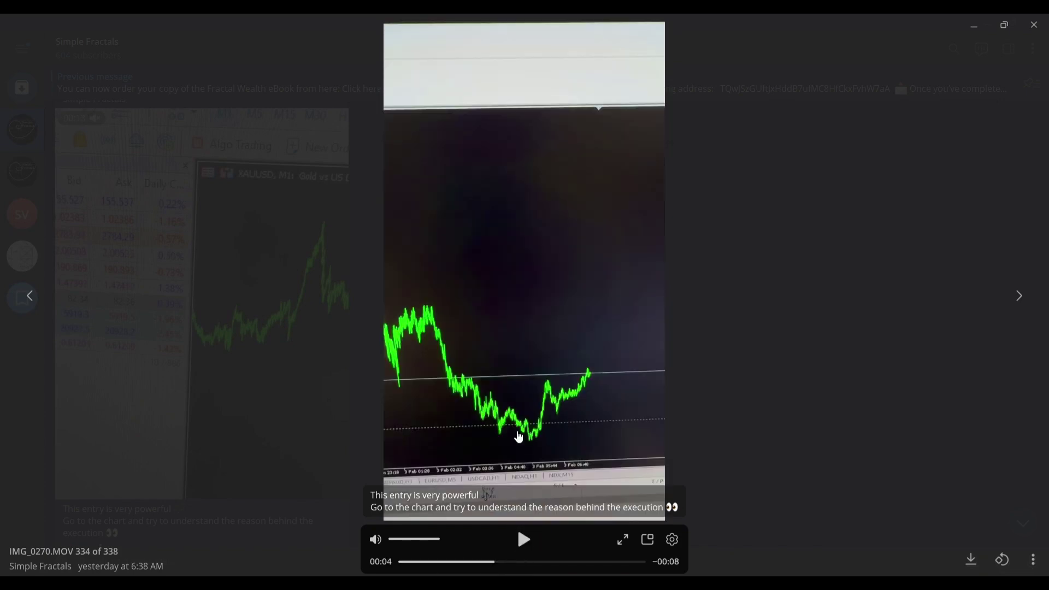
left_click(796, 378)
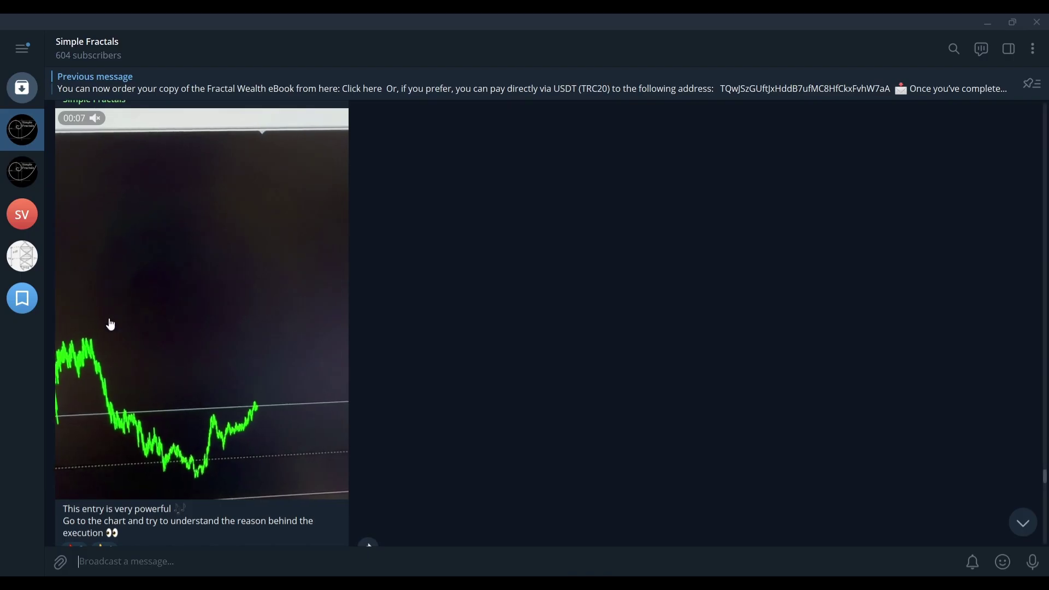
Open Saved Messages and page through the chart screenshots to photo 13 of 16
left_click(28, 283)
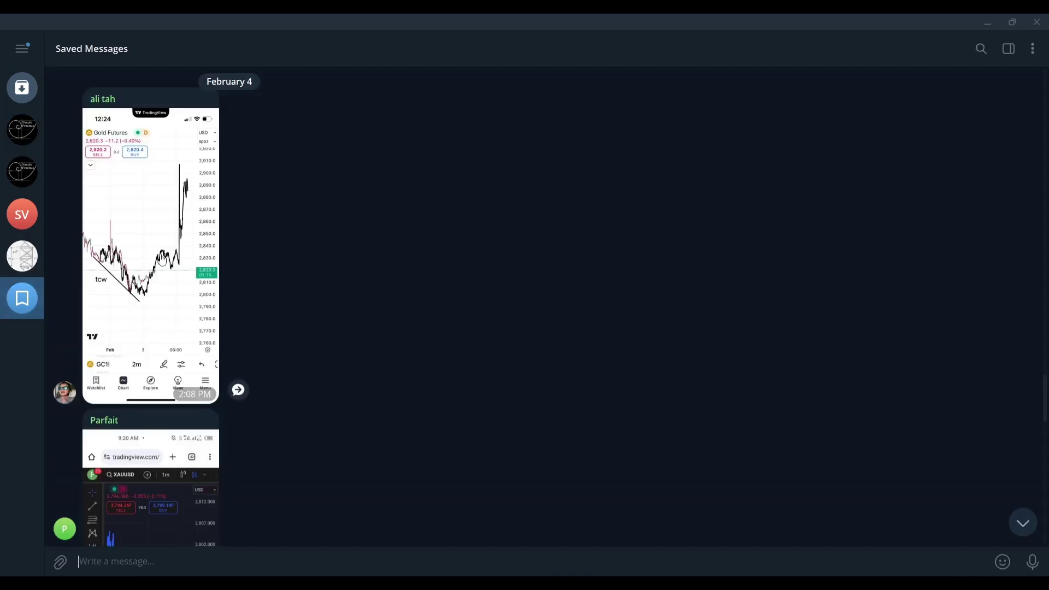
left_click(164, 251)
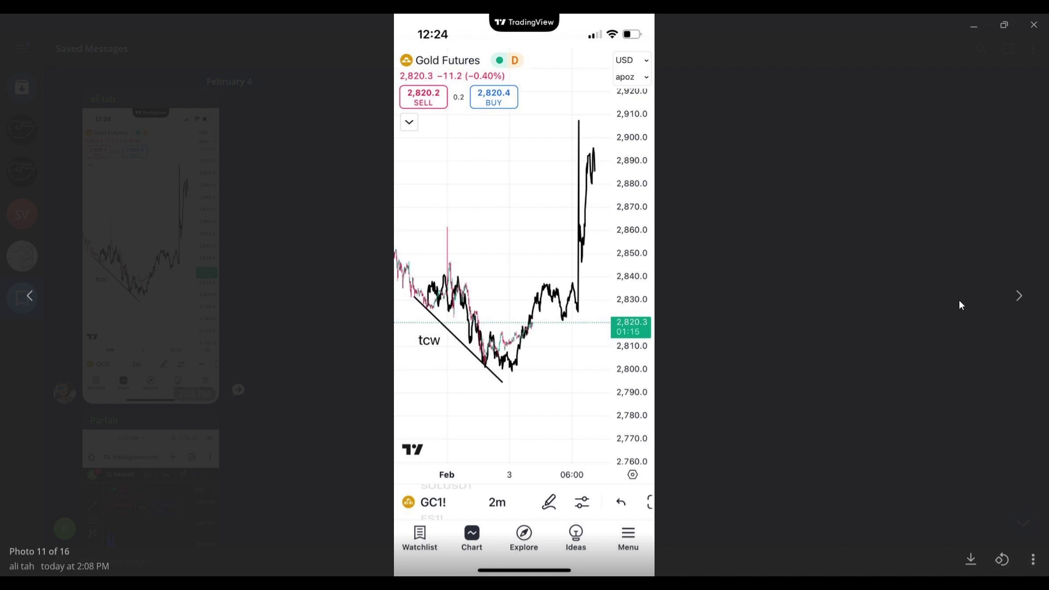
left_click(1019, 298)
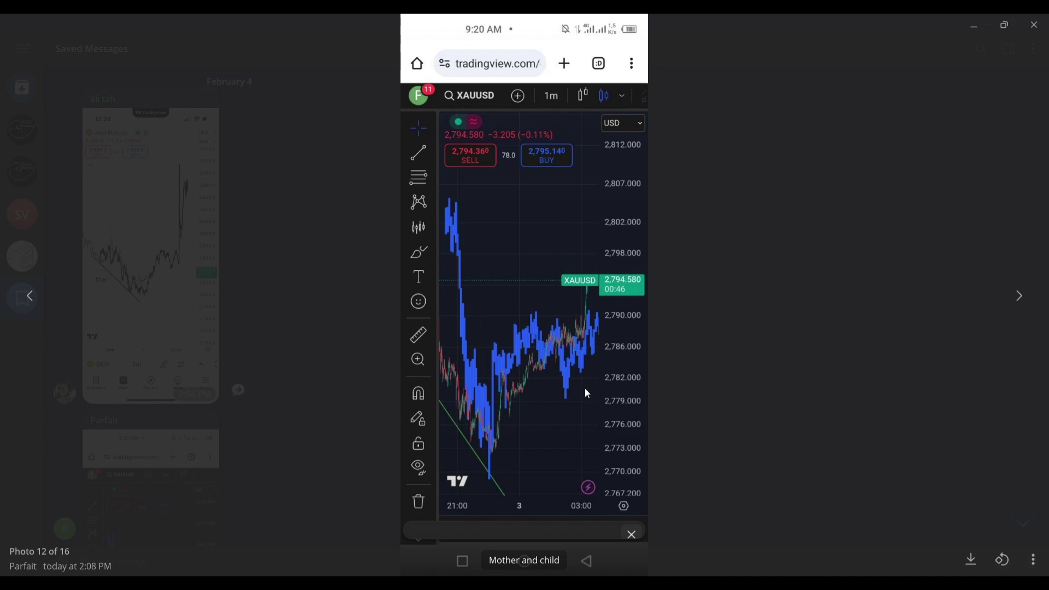
left_click(1018, 297)
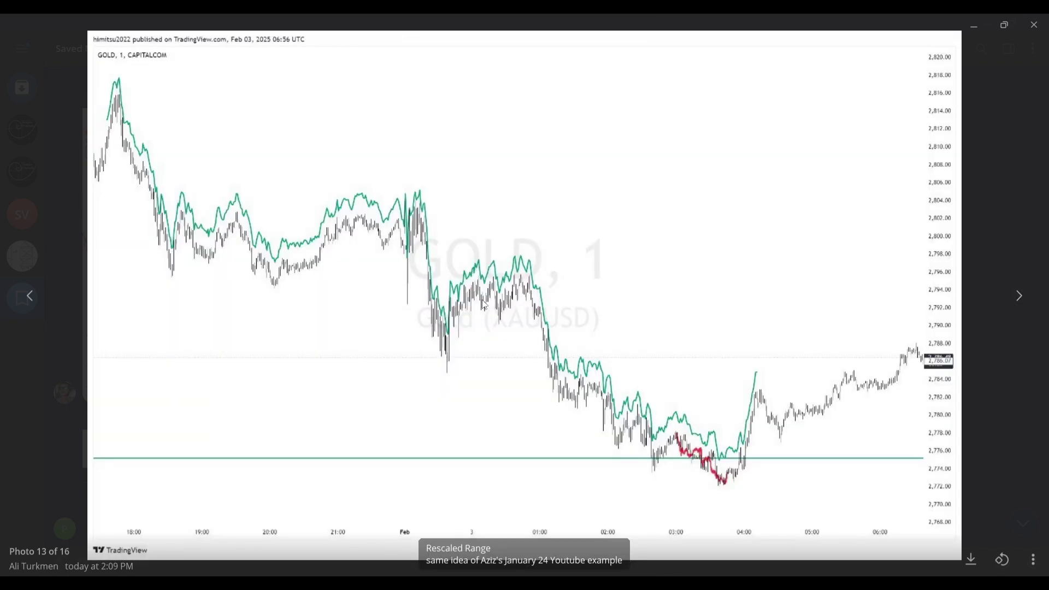